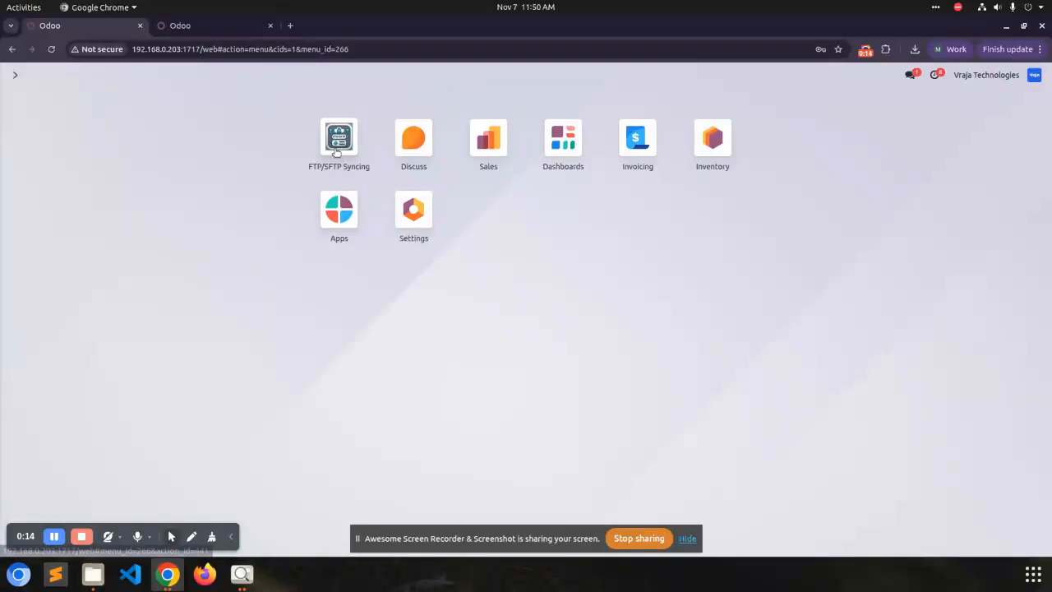
Open the test connection record in FTP/SFTP Syncing and examine its Name and Store settings.
click(339, 138)
click(92, 157)
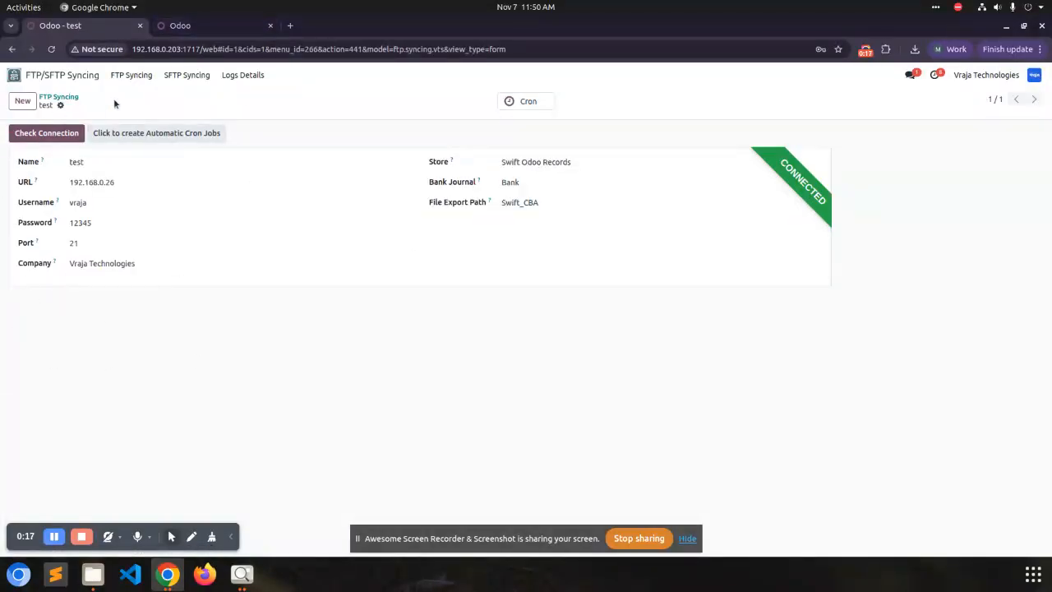
double_click(82, 161)
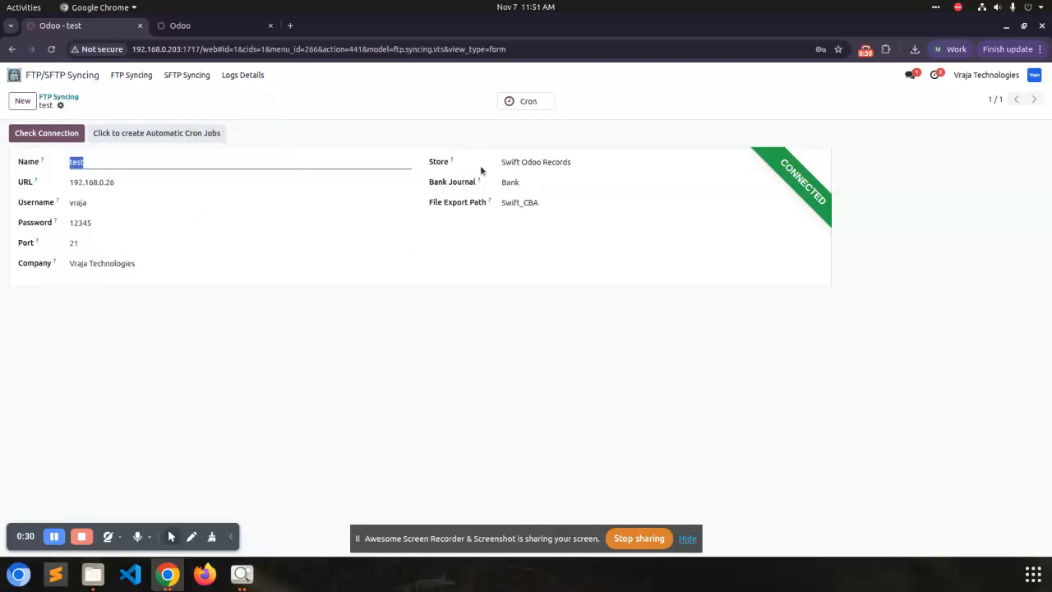
click(524, 166)
click(525, 169)
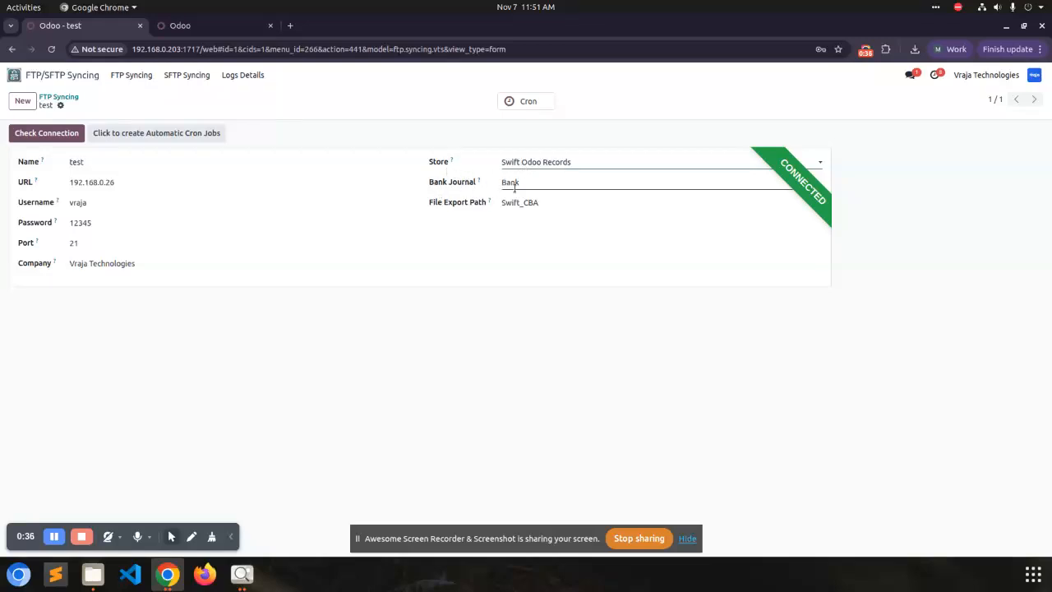
Examine the available Bank Journal choices and the File Export Path of the connection record, leaving both as they are.
click(511, 184)
click(535, 183)
click(535, 183)
click(535, 183)
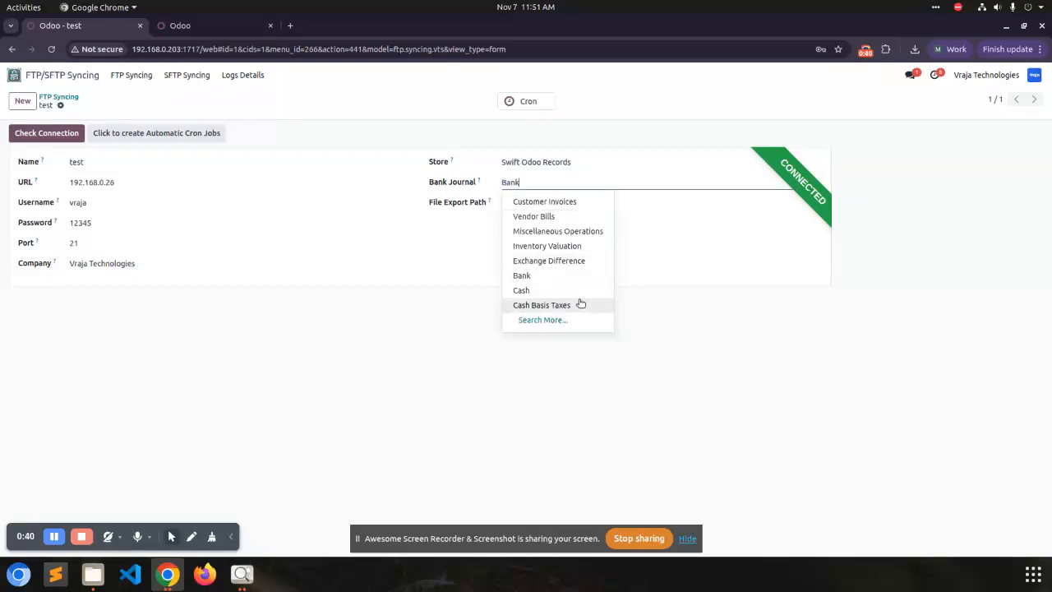
click(439, 293)
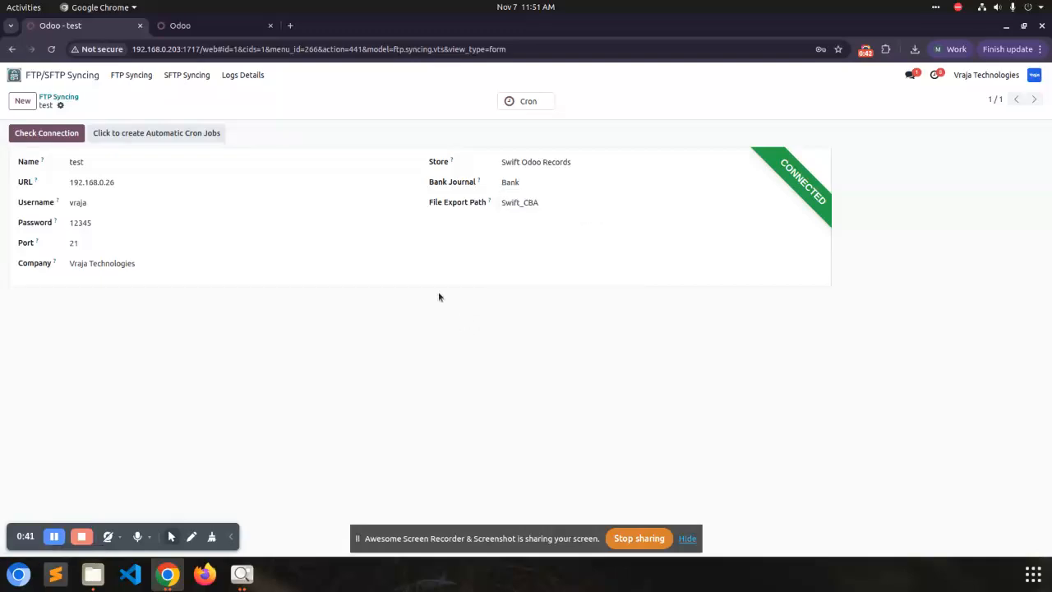
double_click(517, 206)
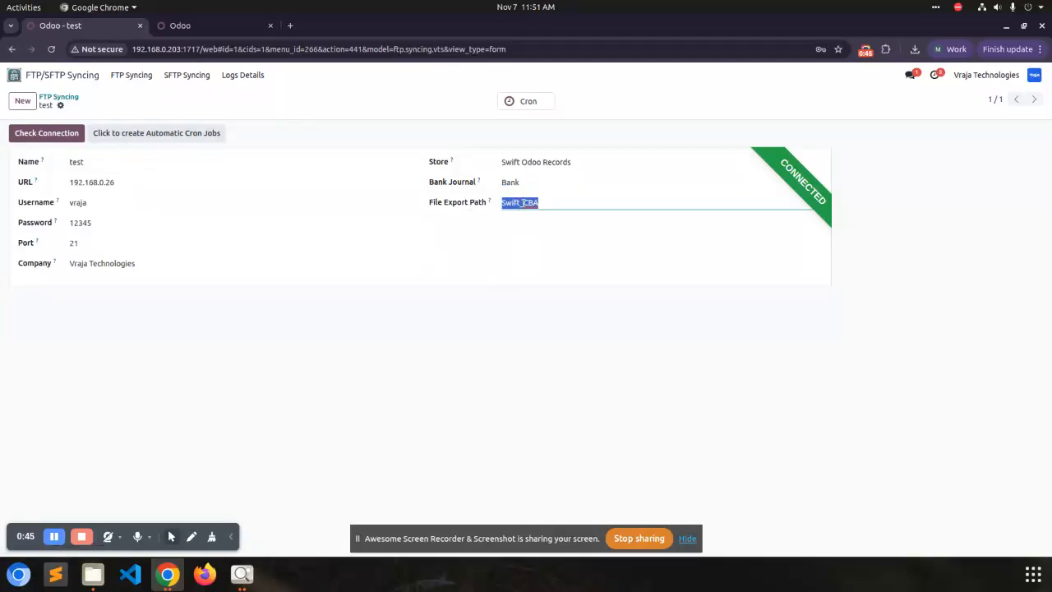
click(432, 367)
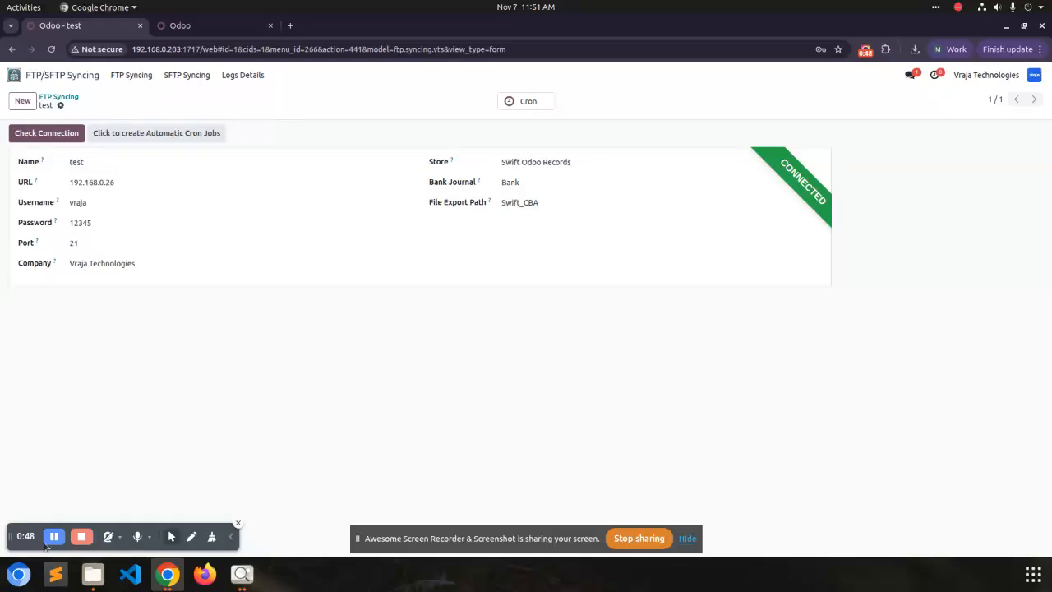
Switch to Files, go up to the FTP server's root and reopen the Swift_CBA folder to examine its contents.
click(93, 574)
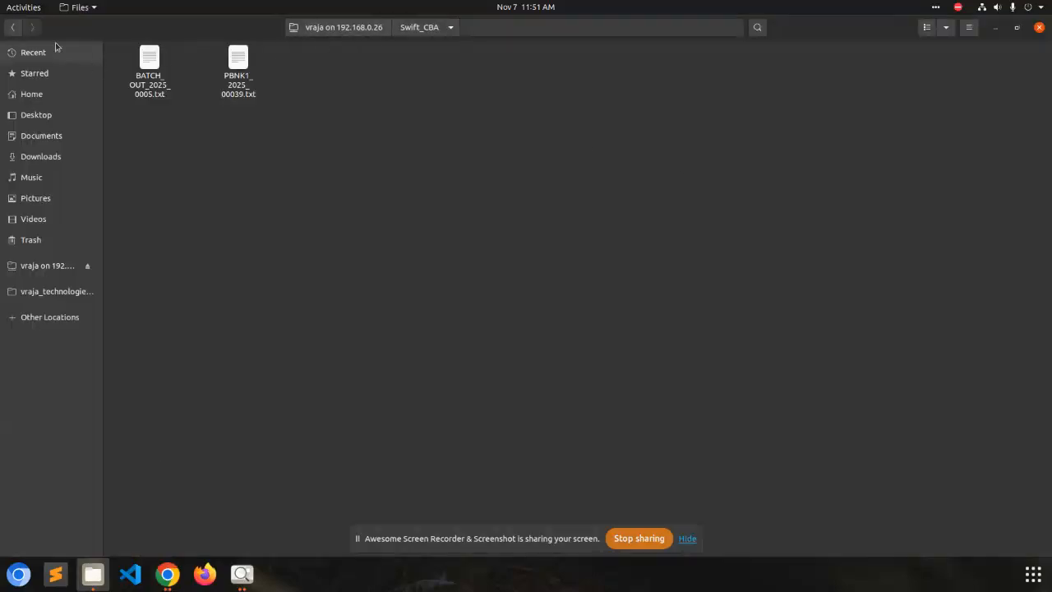
click(12, 27)
click(800, 65)
click(814, 78)
double_click(814, 80)
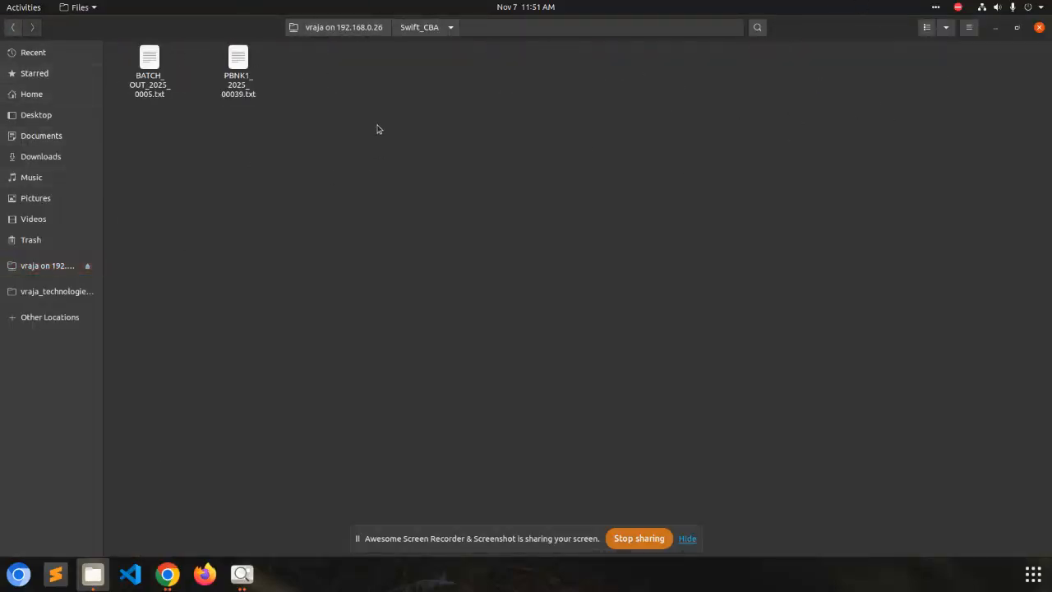
Switch back to Odoo in Chrome, leave the connection record and open Invoicing's vendor payments list in the second browser tab.
click(167, 574)
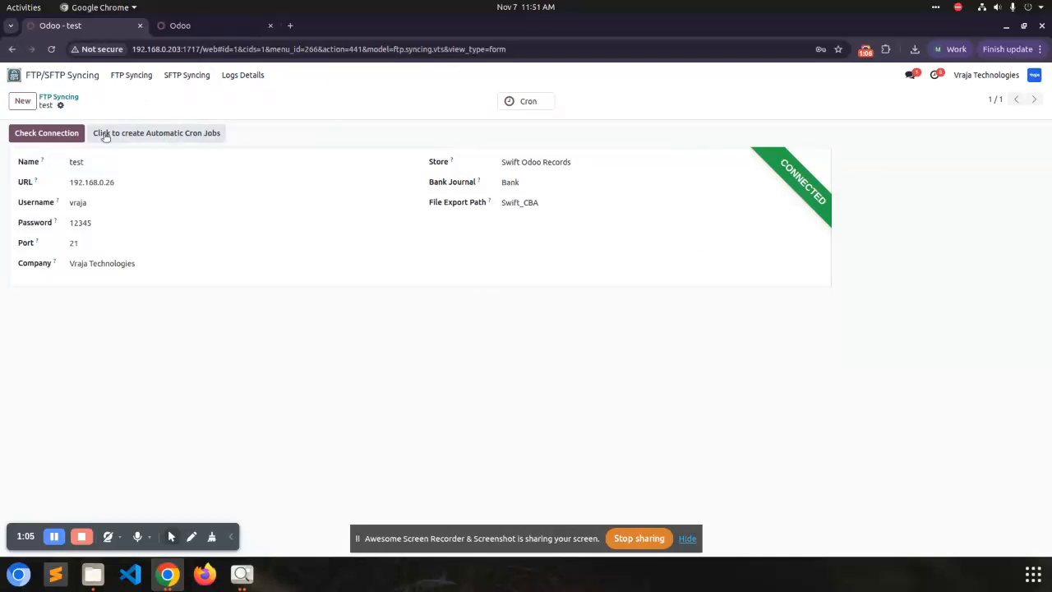
click(71, 97)
click(12, 78)
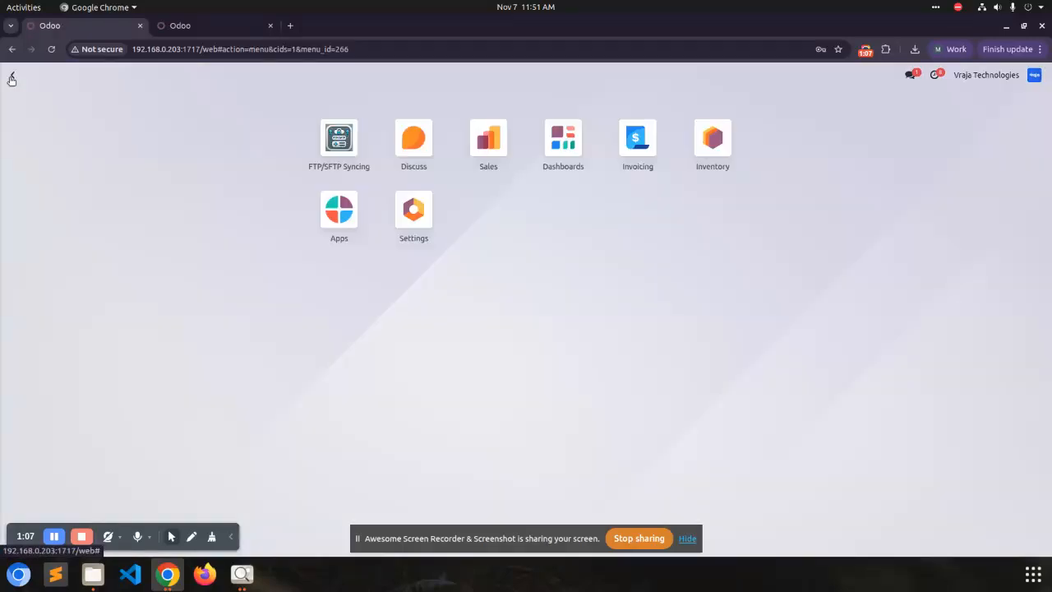
click(211, 27)
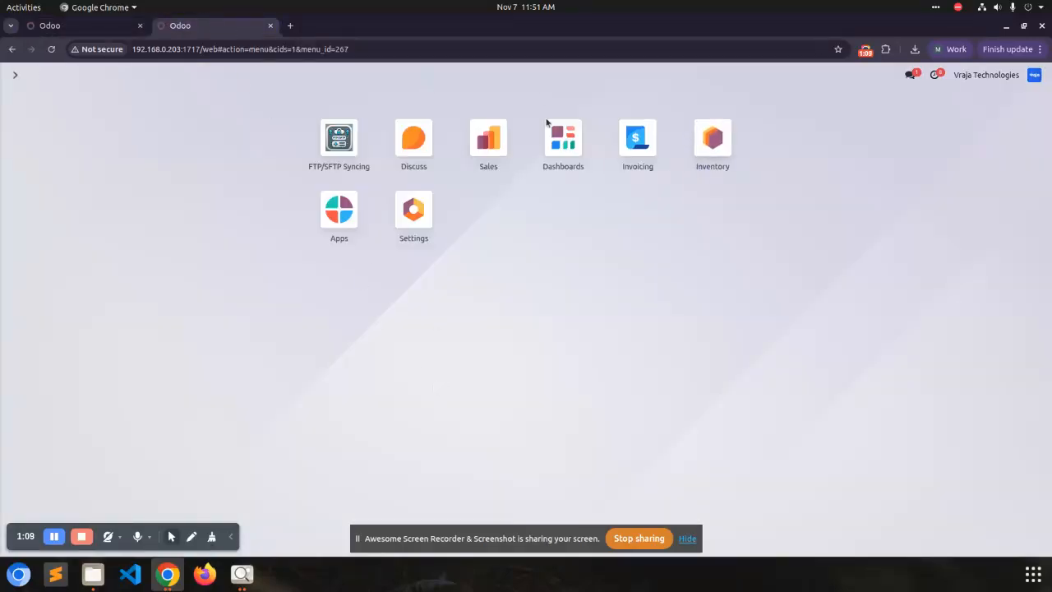
click(637, 138)
click(137, 75)
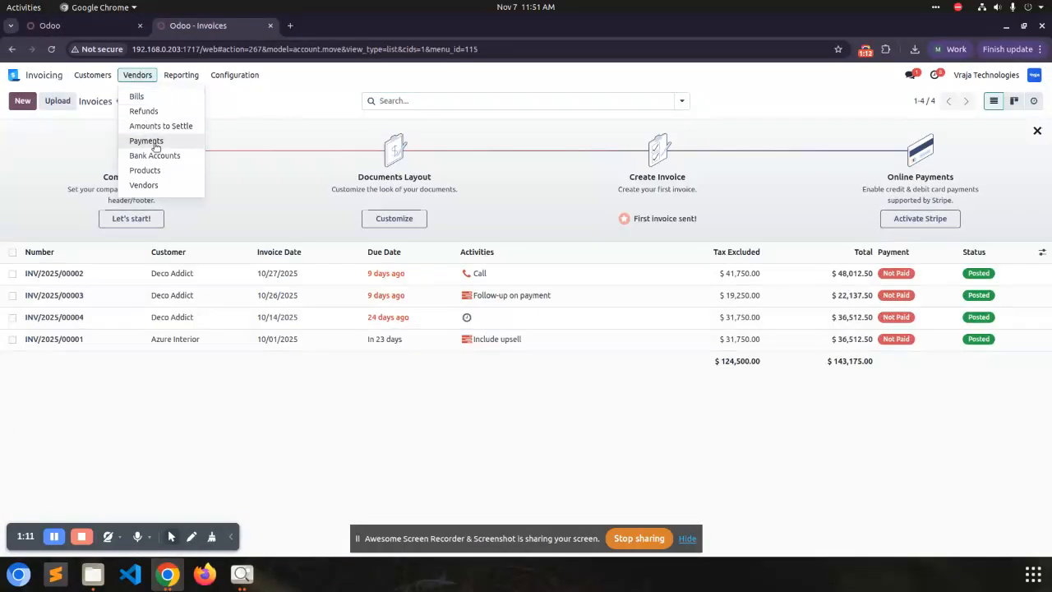
click(146, 141)
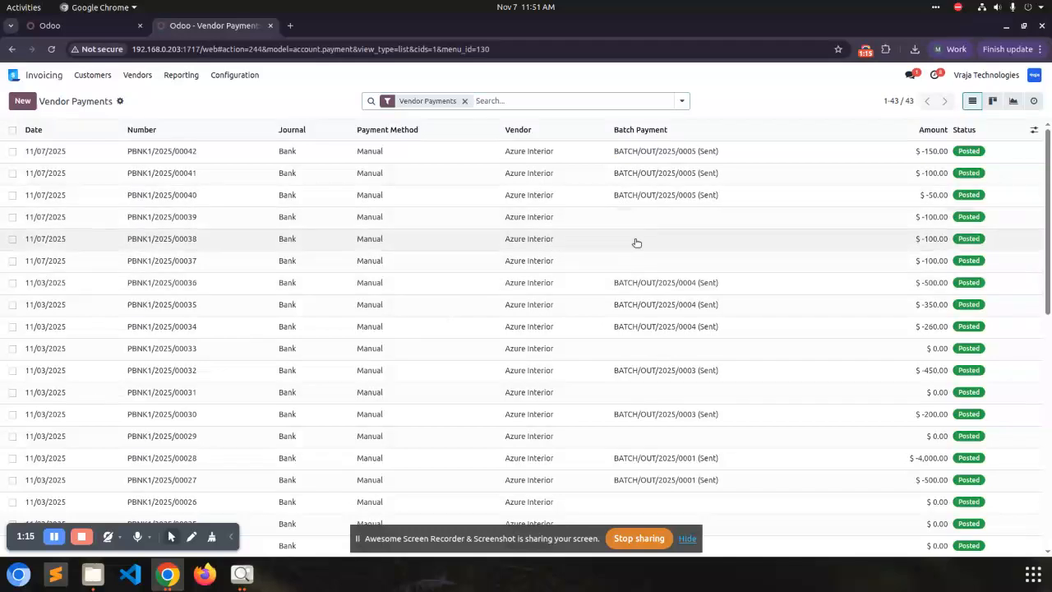
Create a new vendor payment to Azure Interior with an amount of $50.00.
click(22, 101)
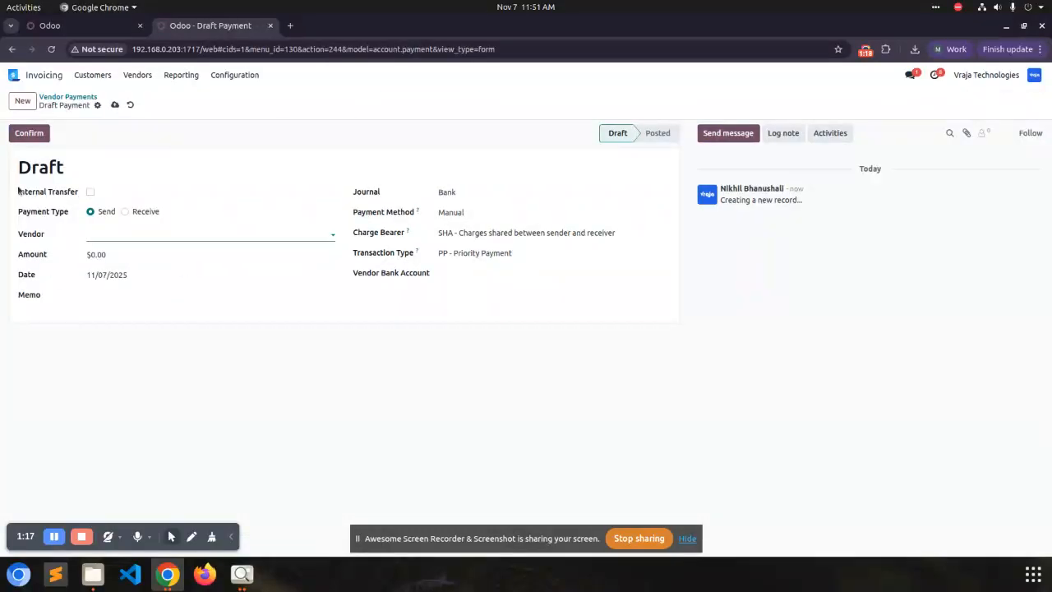
click(95, 238)
key(Return)
key(Tab)
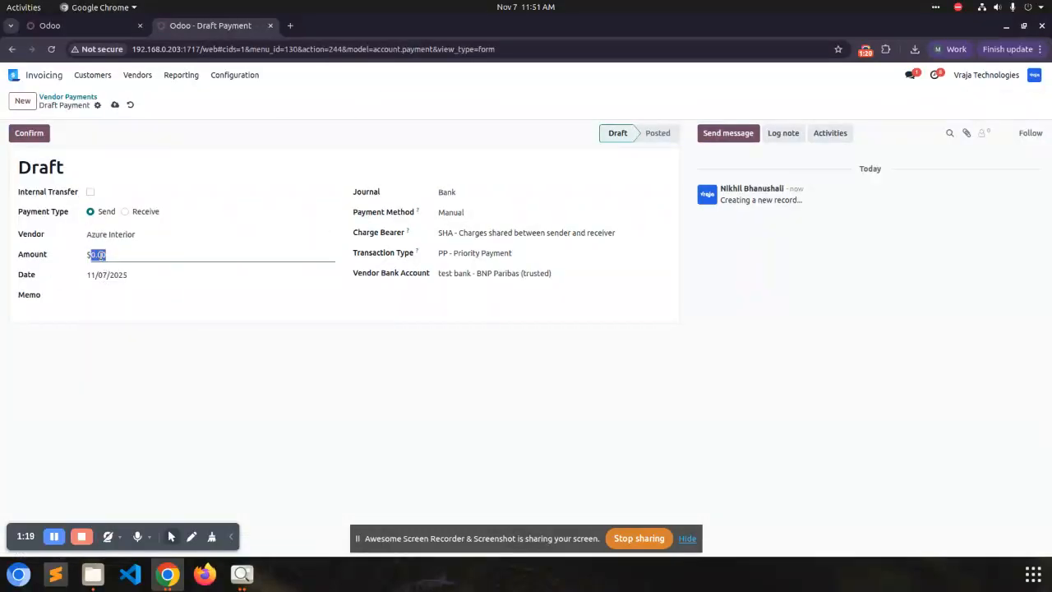
text(50)
click(122, 352)
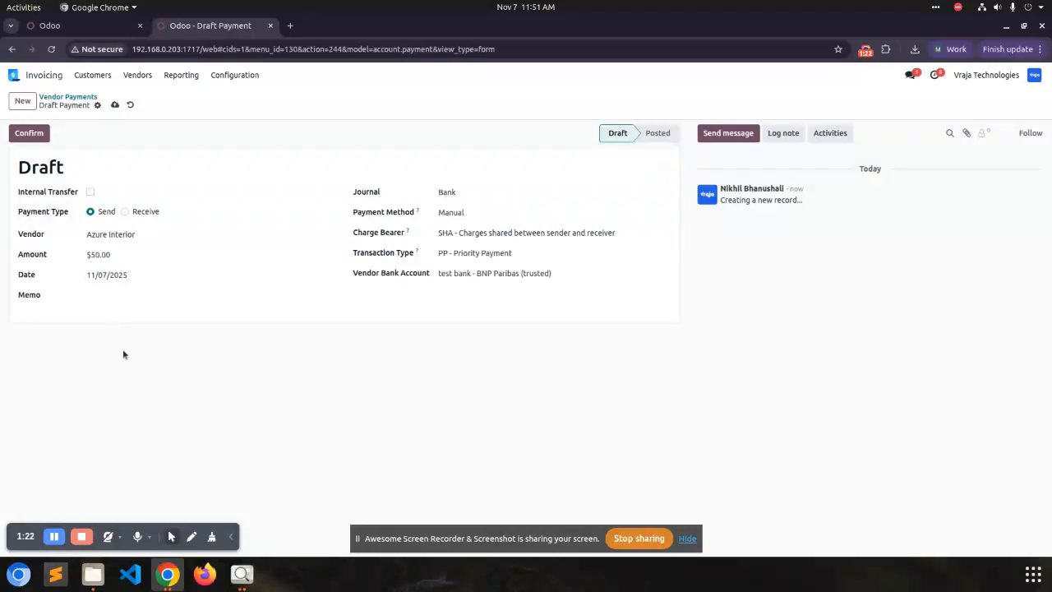
Examine the draft payment's Journal and Payment Method, plus the available Charge Bearer and Transaction Type options, without changing them.
click(454, 192)
click(454, 212)
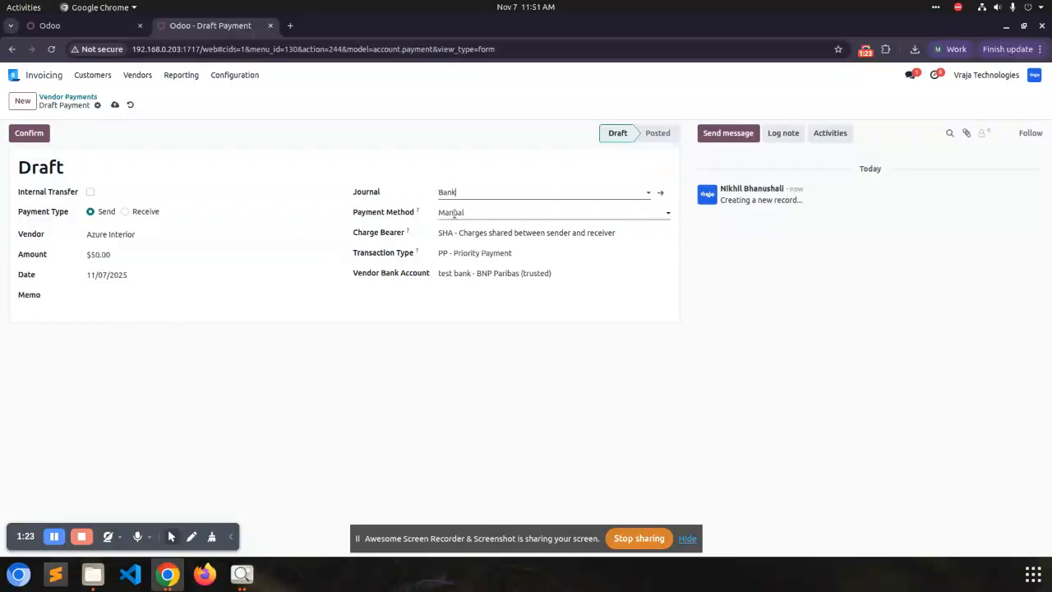
click(453, 213)
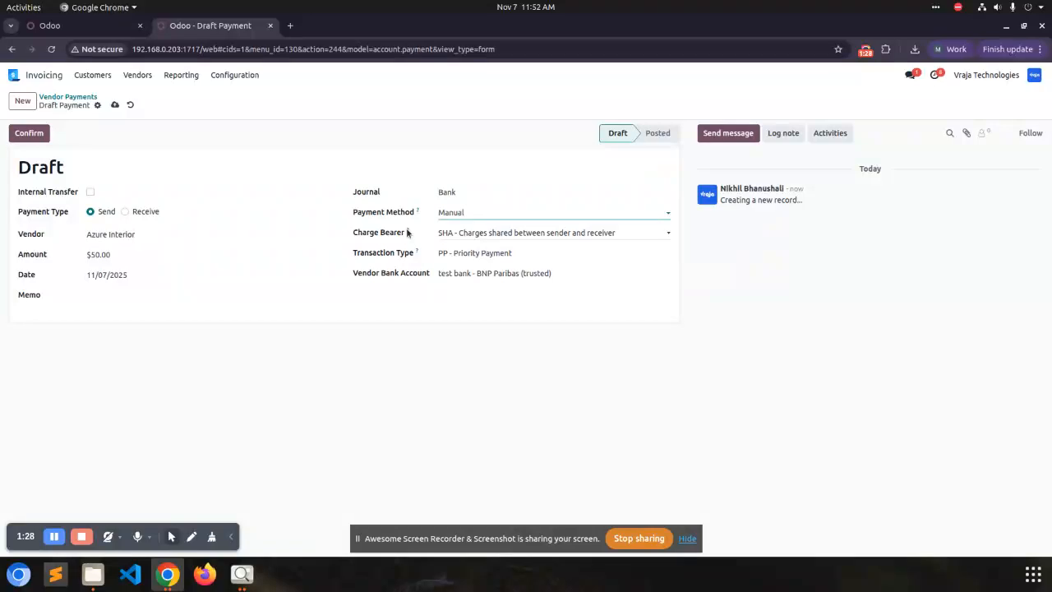
mouse_move(407, 232)
click(508, 238)
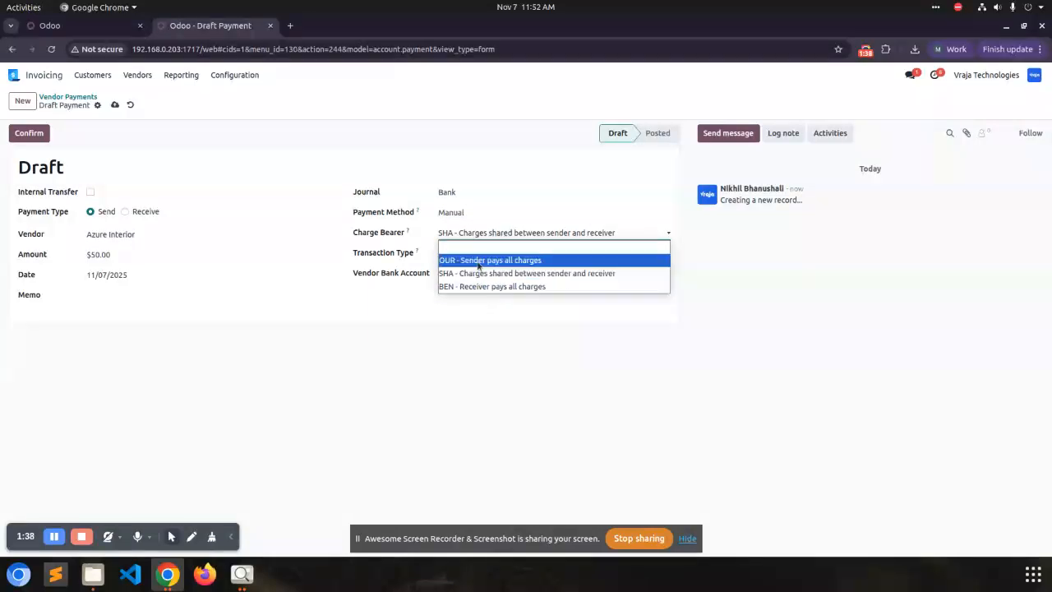
click(486, 312)
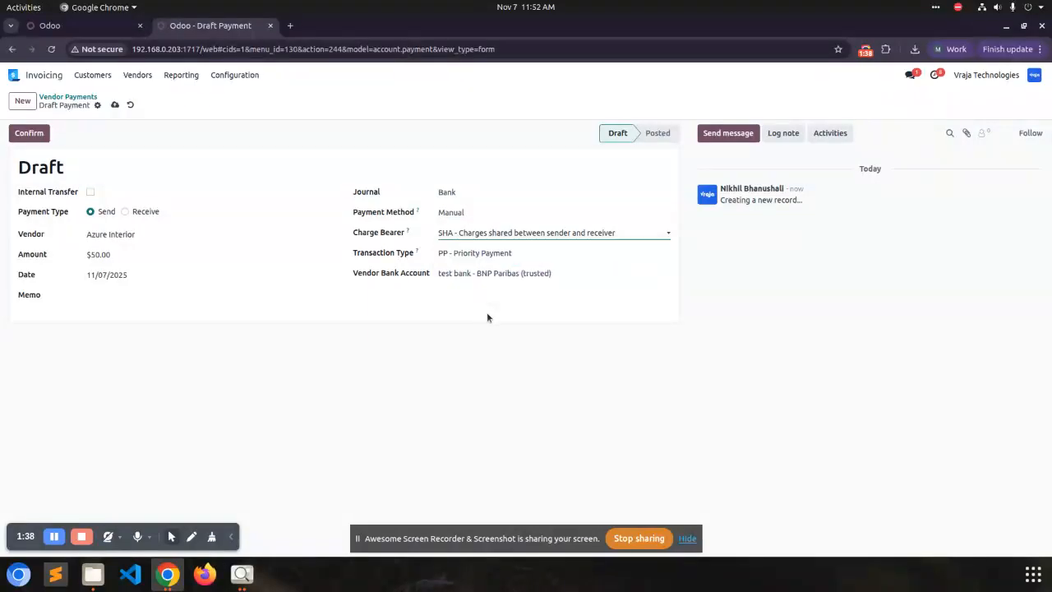
click(473, 257)
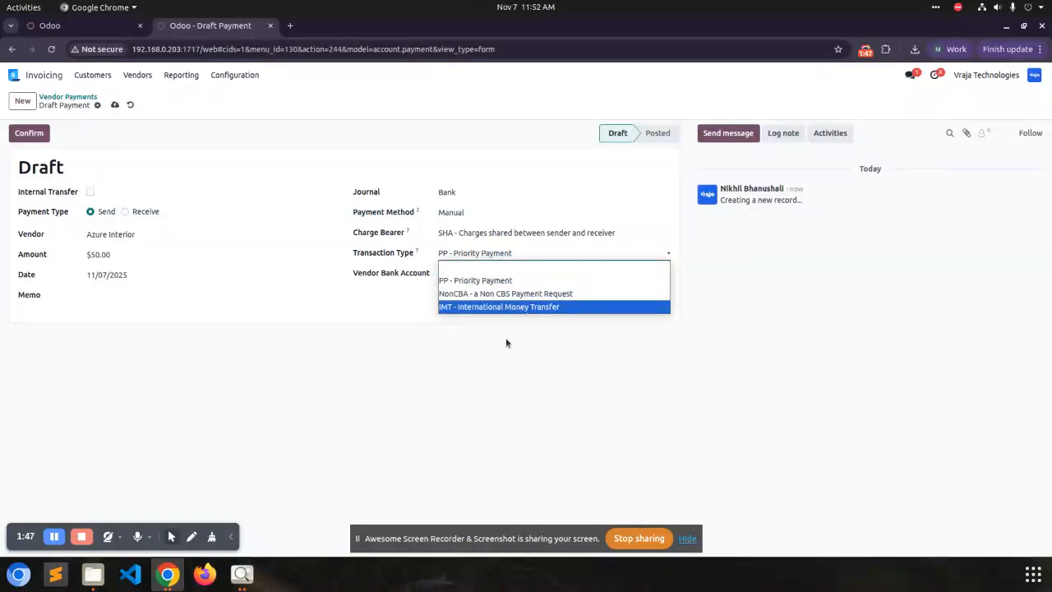
click(480, 348)
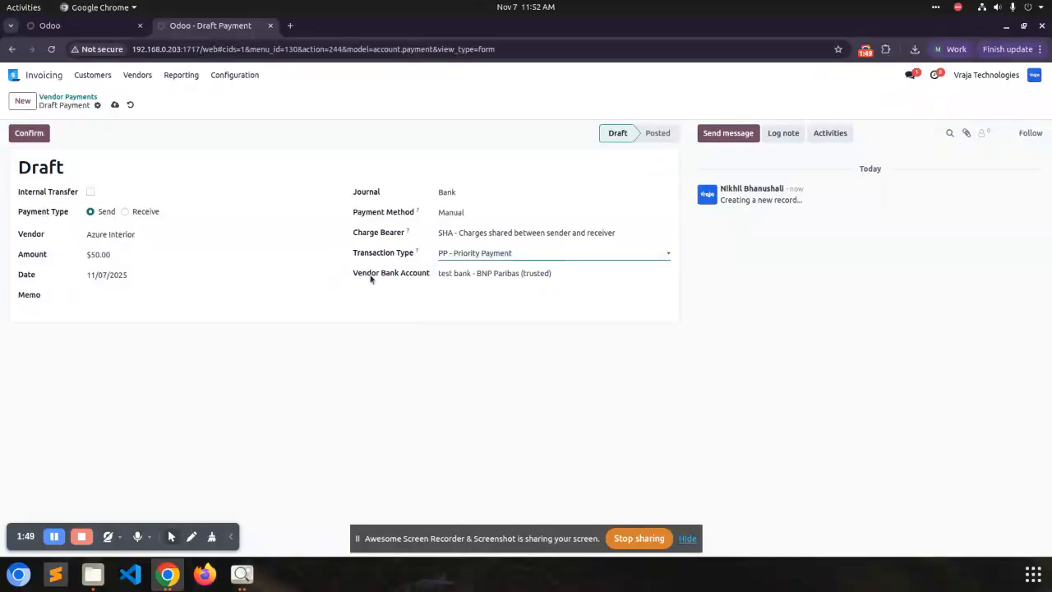
Set the Vendor Bank Account to the trusted ABC Inc. account and confirm the payment.
click(450, 275)
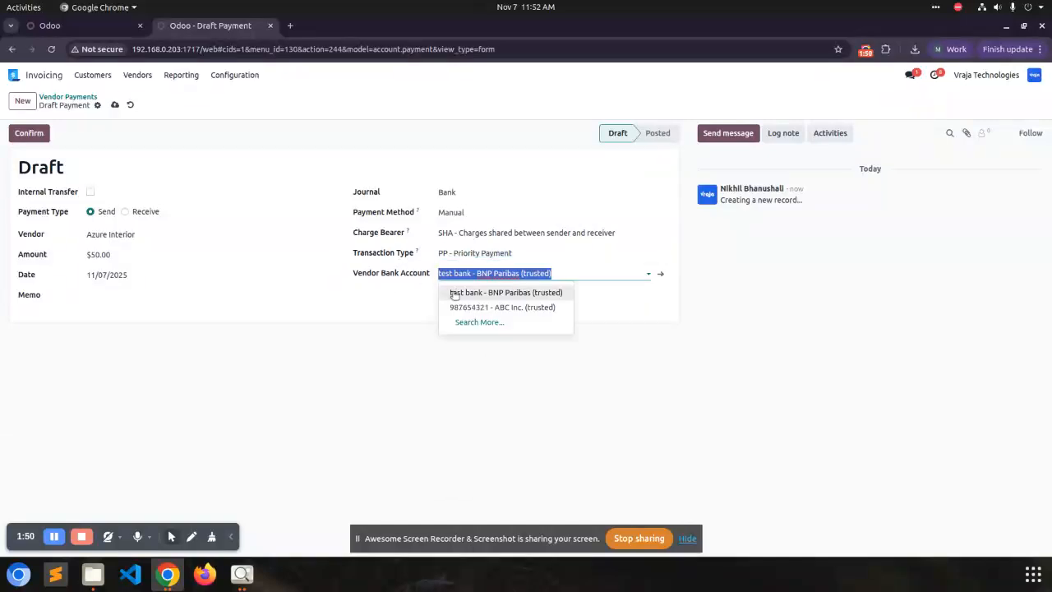
click(532, 307)
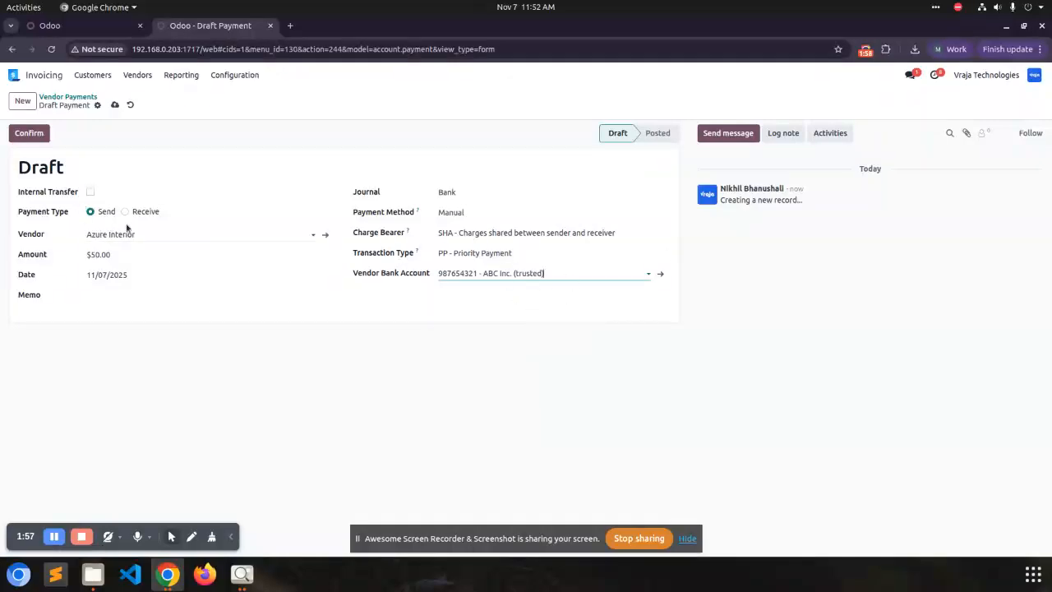
click(20, 137)
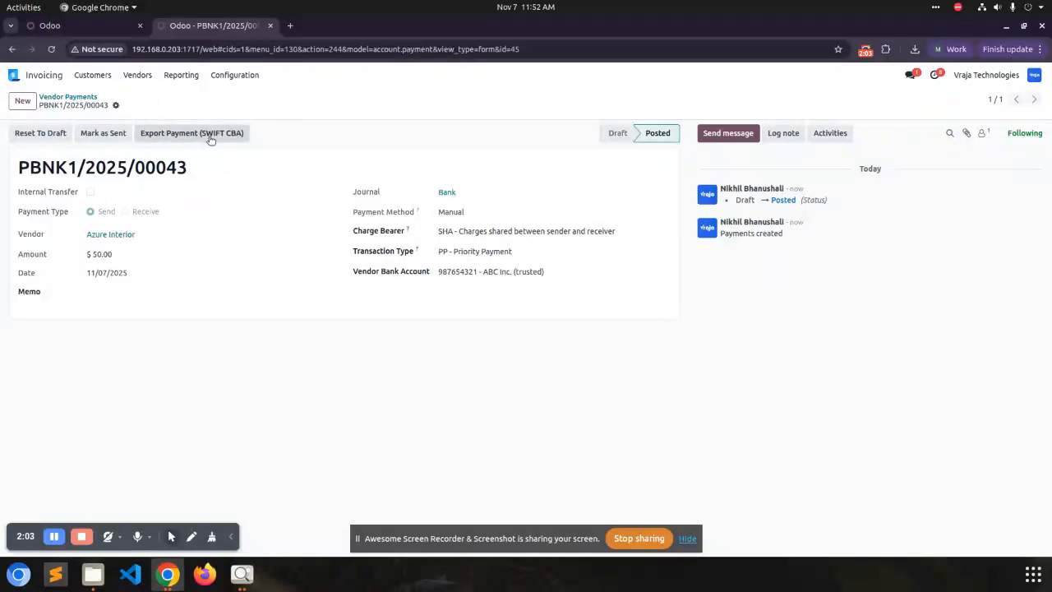
Export the posted payment as a SWIFT CBA file and reopen that payment from the vendor payments list.
click(224, 142)
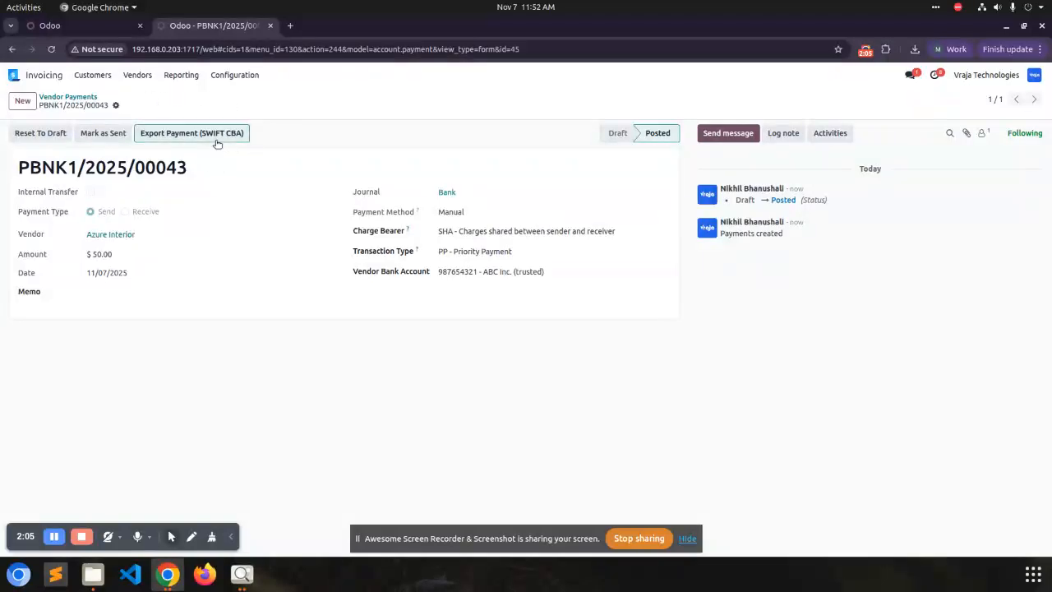
click(69, 96)
click(111, 150)
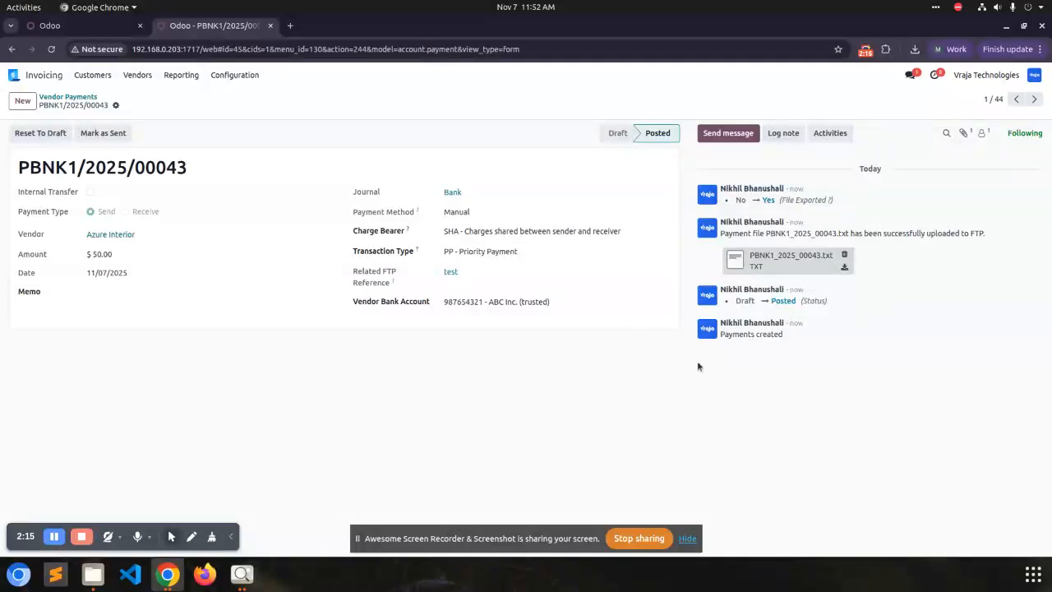
Preview the attached PBNK1_2025_00043.txt file, examine its transaction type code and close the preview.
click(755, 258)
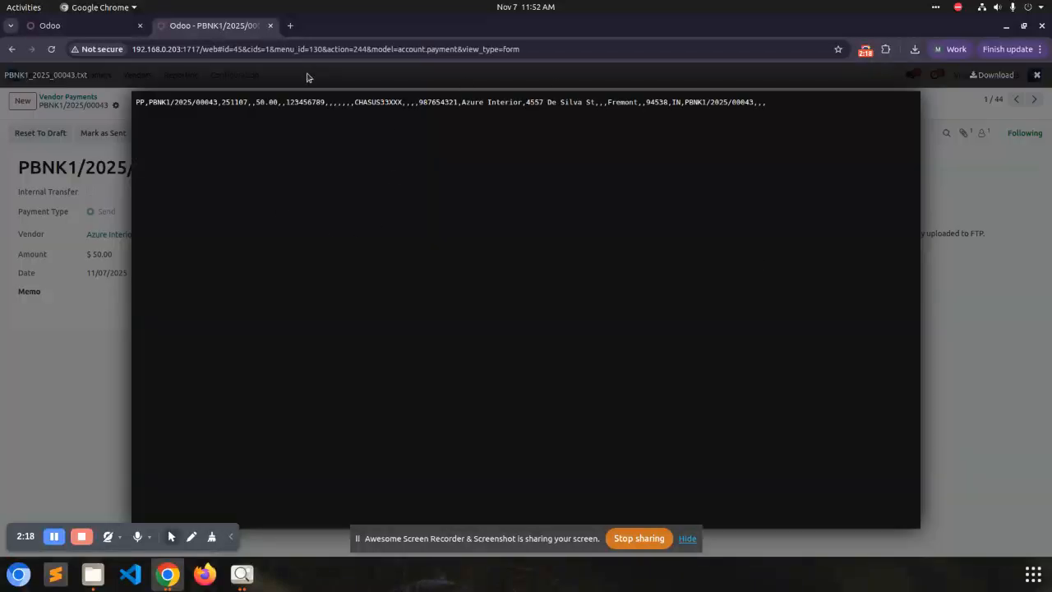
drag(136, 104, 149, 104)
click(974, 217)
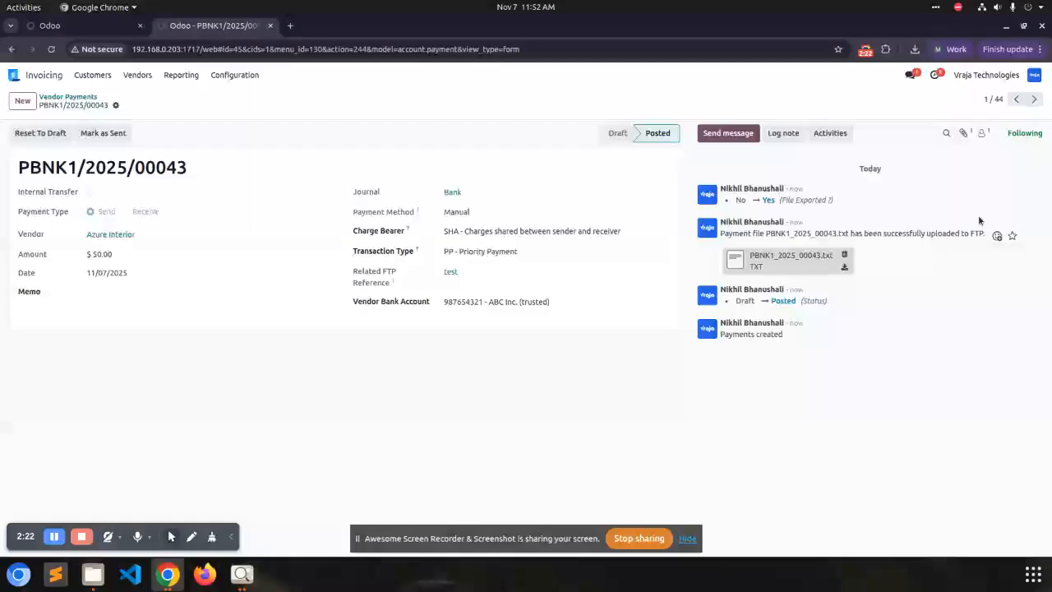
Switch to Files and reopen the FTP server's Swift_CBA folder to check for the exported payment file.
click(92, 575)
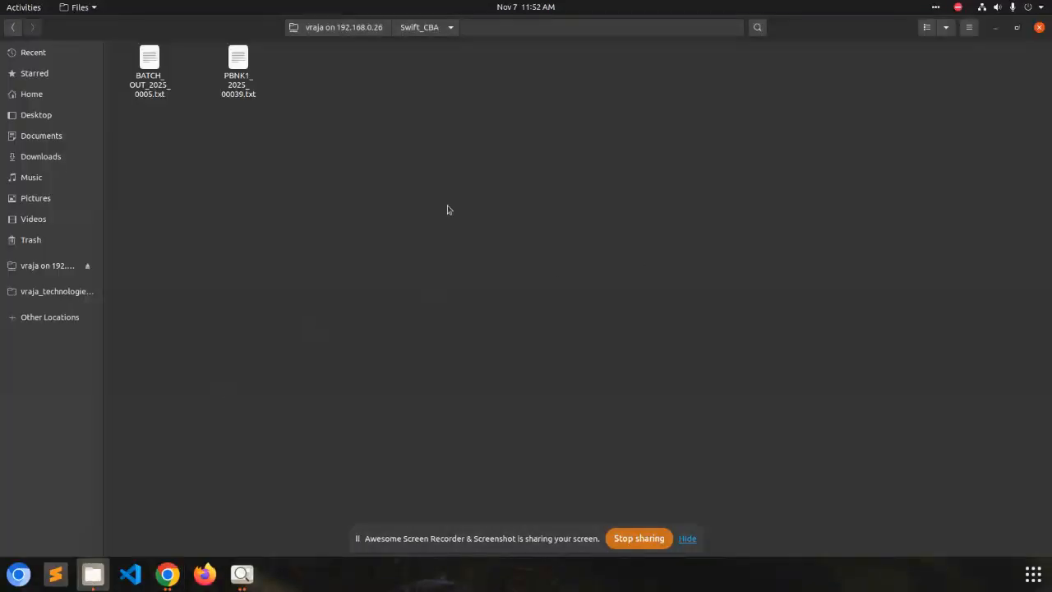
click(11, 29)
double_click(819, 65)
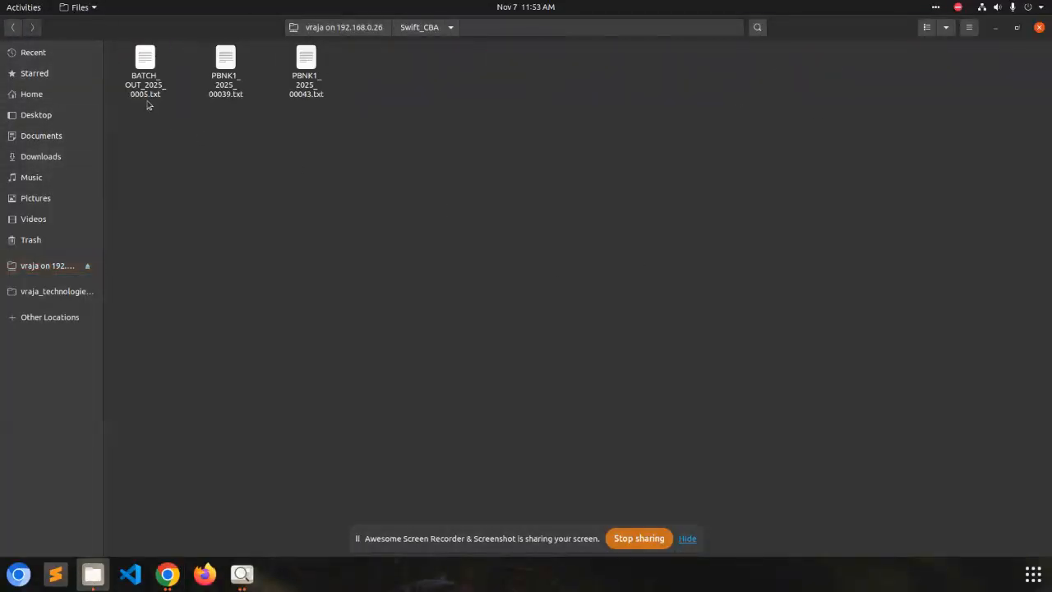
Open PBNK1_2025_00043.txt from the Swift_CBA folder and view its contents in Firefox.
click(303, 97)
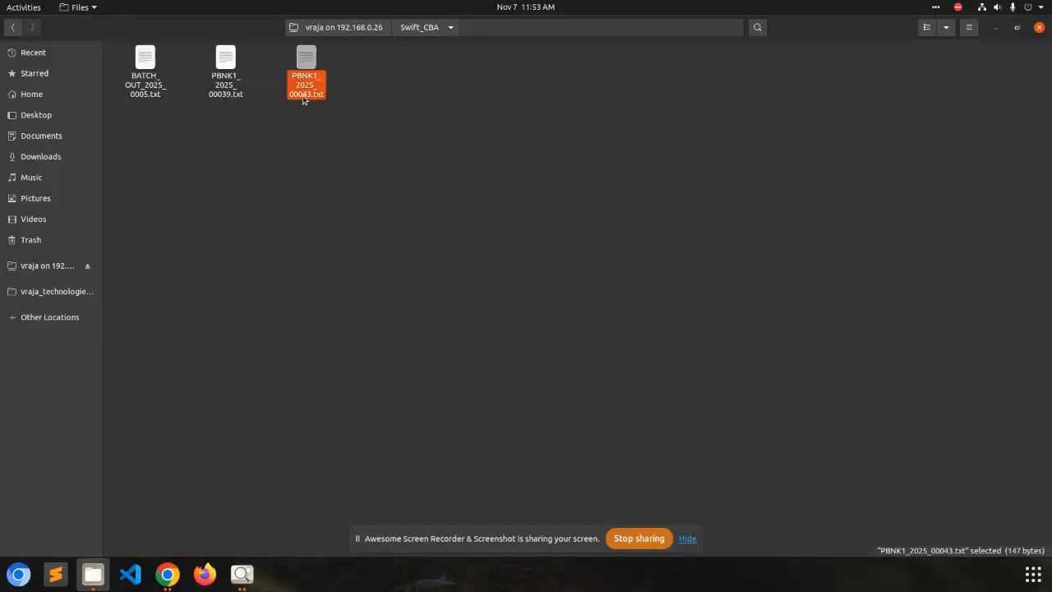
double_click(303, 97)
key(alt+Tab)
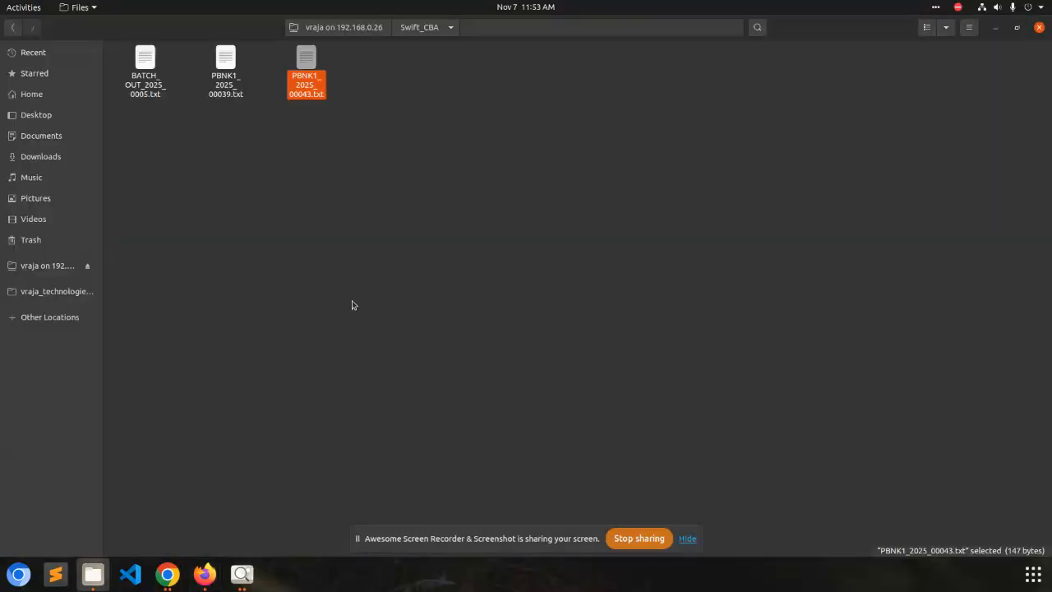
key(alt+Tab)
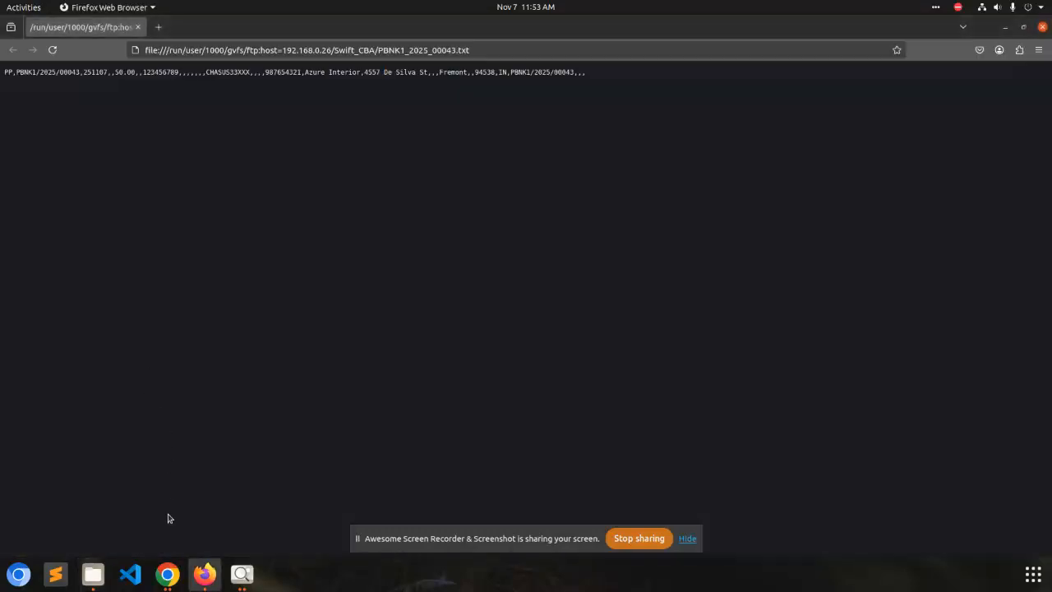
Compare the payment reference in Chrome with the PBNK1_2025_00043.txt contents in Firefox, and return to the payment.
click(168, 574)
drag(132, 167, 179, 348)
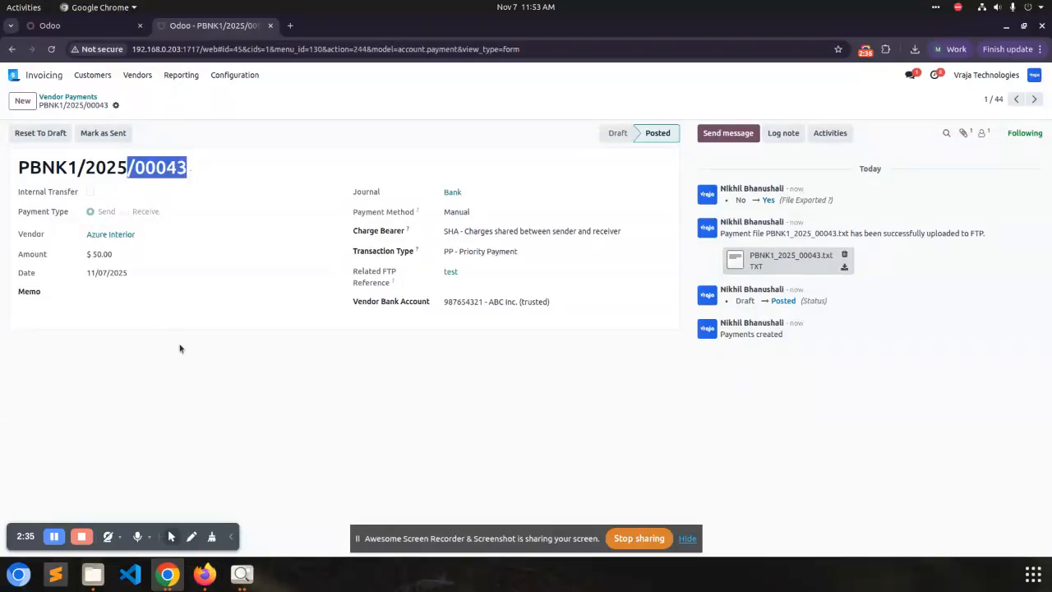
key(alt+Tab)
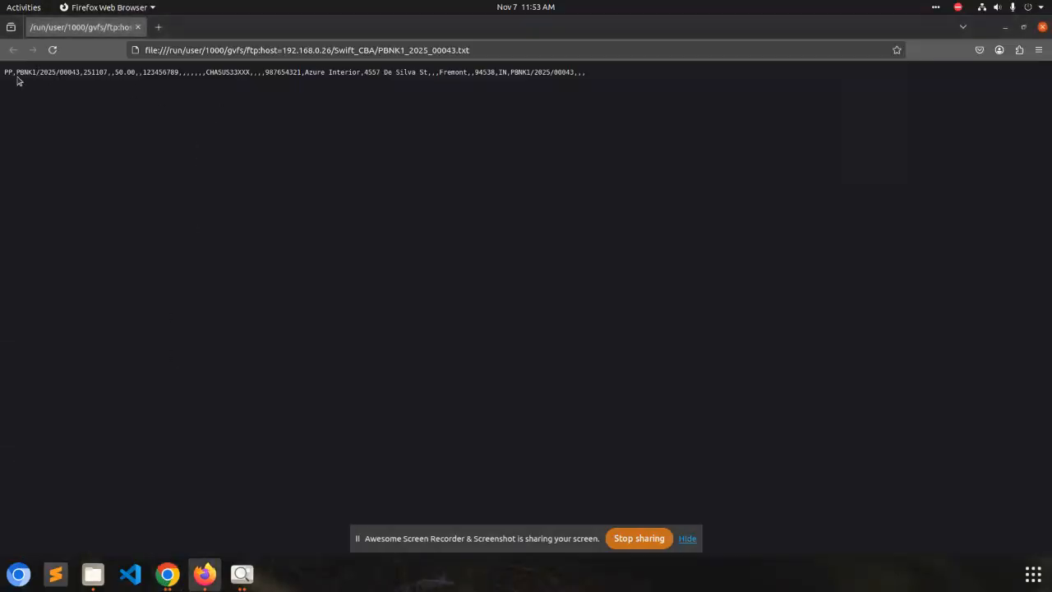
drag(3, 73, 611, 111)
click(601, 182)
key(alt+Tab)
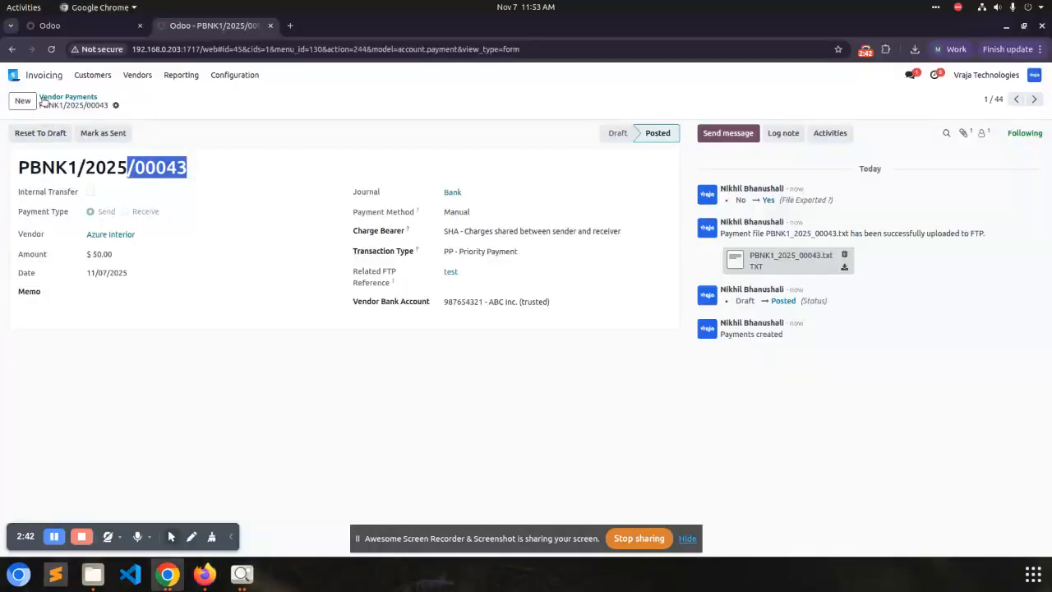
Duplicate the PBNK1/2025/00043 vendor payment and set the new draft's amount to $100.
click(116, 106)
click(144, 148)
double_click(126, 255)
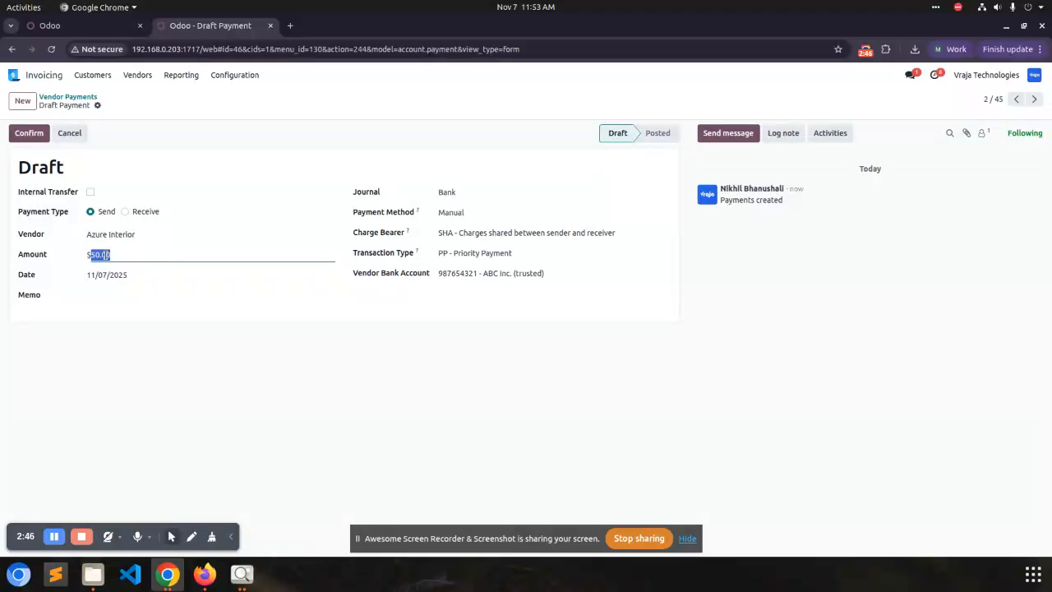
text(100)
click(188, 320)
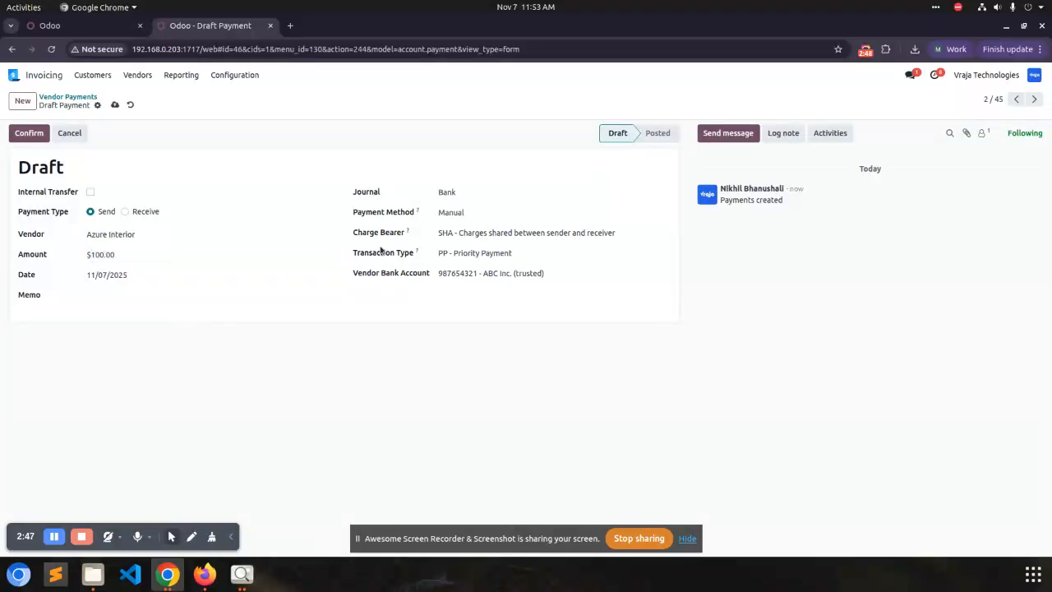
Set the transaction type to NonCBA - a Non CBS Payment Request, reselect the ABC Inc. vendor bank account and confirm the payment.
click(447, 258)
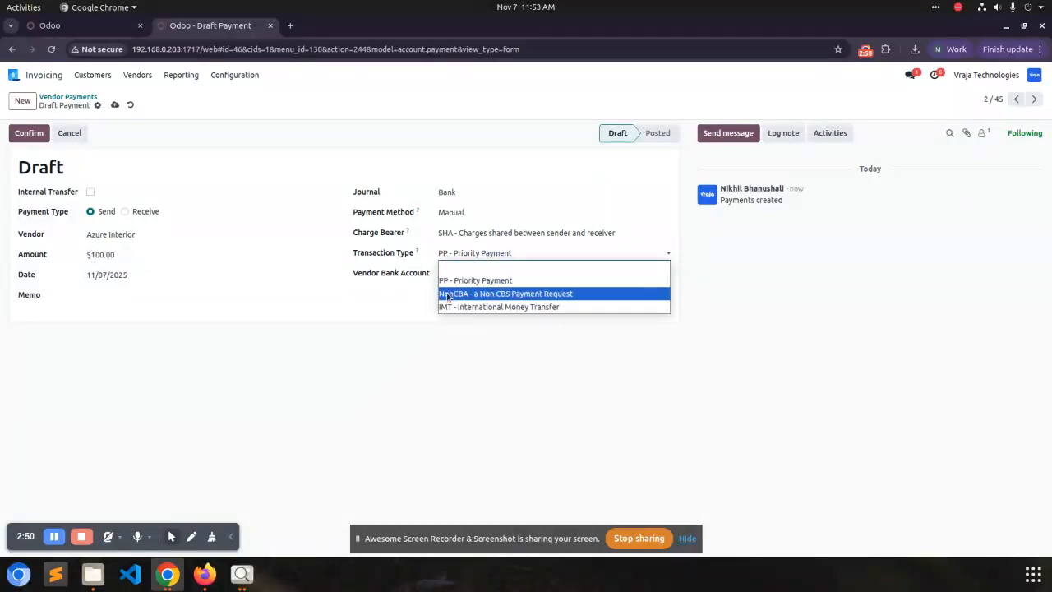
click(447, 292)
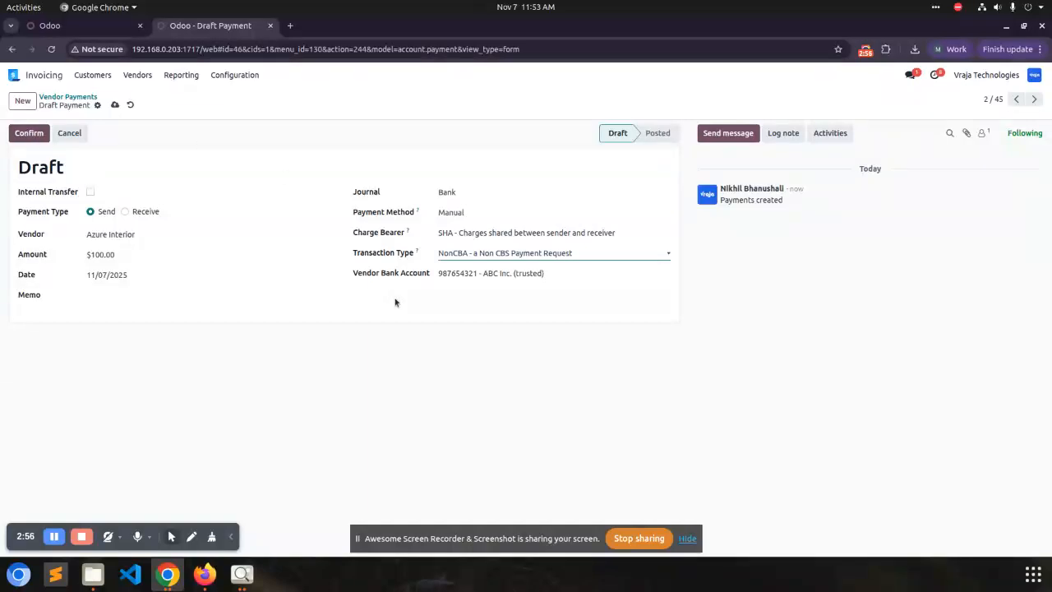
click(445, 274)
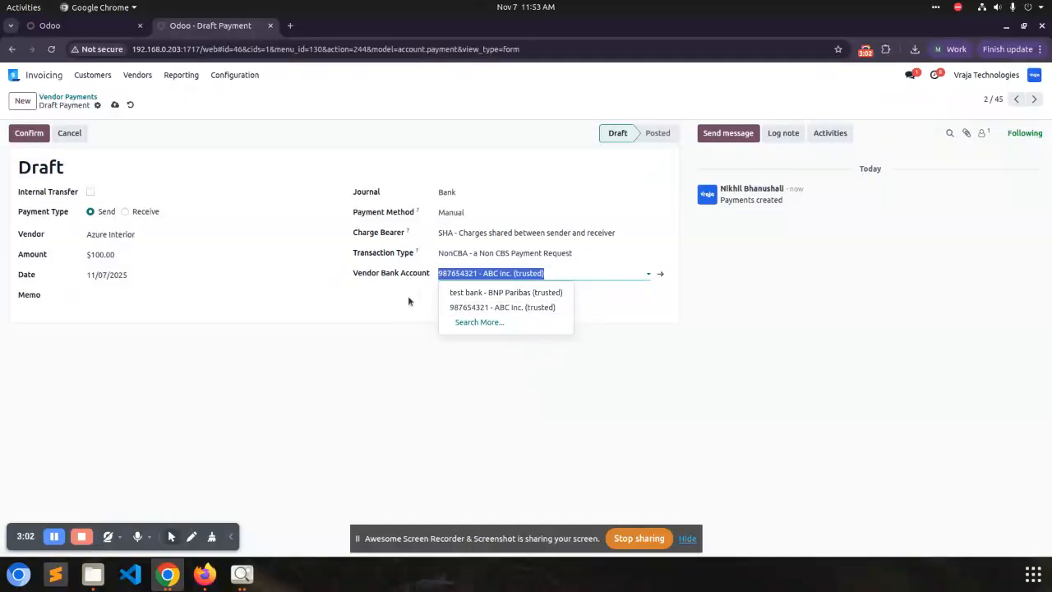
click(485, 308)
click(29, 134)
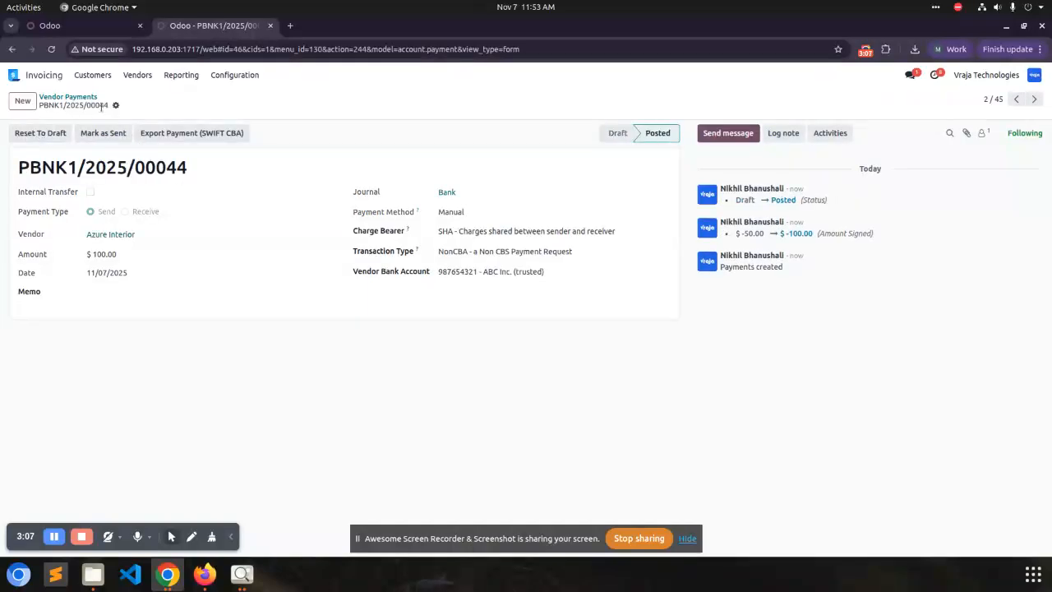
Duplicate the PBNK1/2025/00044 payment and set the new draft's amount to $150.
click(115, 106)
click(141, 148)
click(95, 255)
text(150)
Set the draft's transaction type to IMT - International Money Transfer and confirm the payment.
click(448, 255)
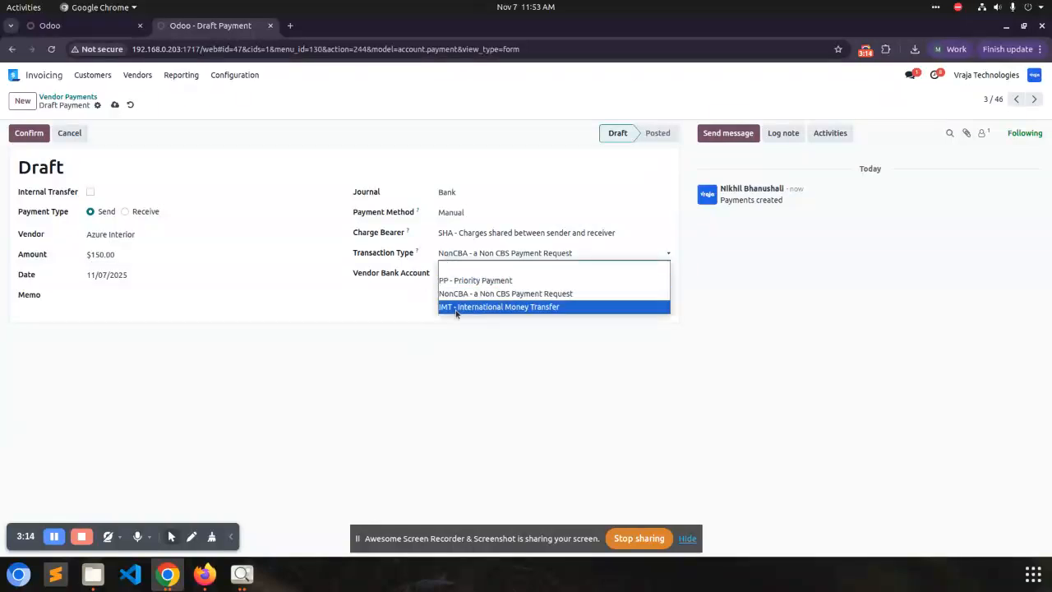
click(457, 308)
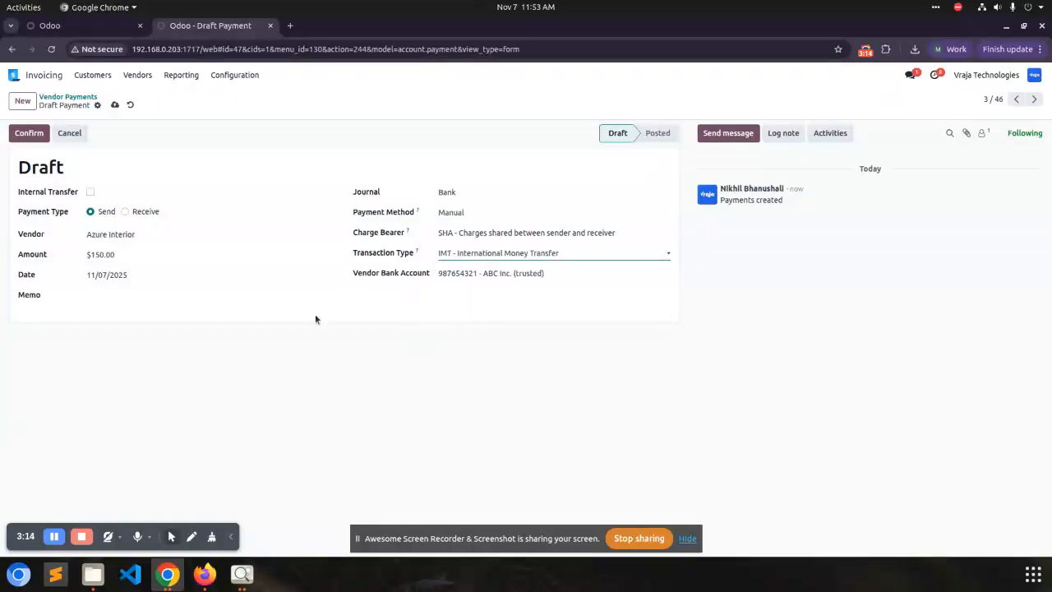
click(31, 138)
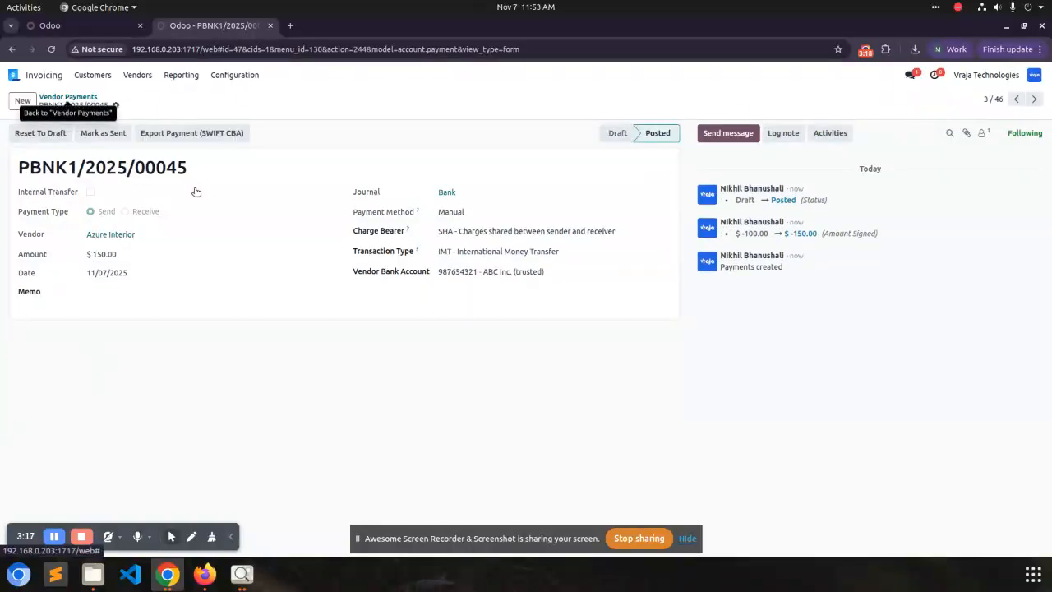
Create a batch payment from PBNK1/2025/00045 and PBNK1/2025/00044 in the vendor payments list.
click(67, 96)
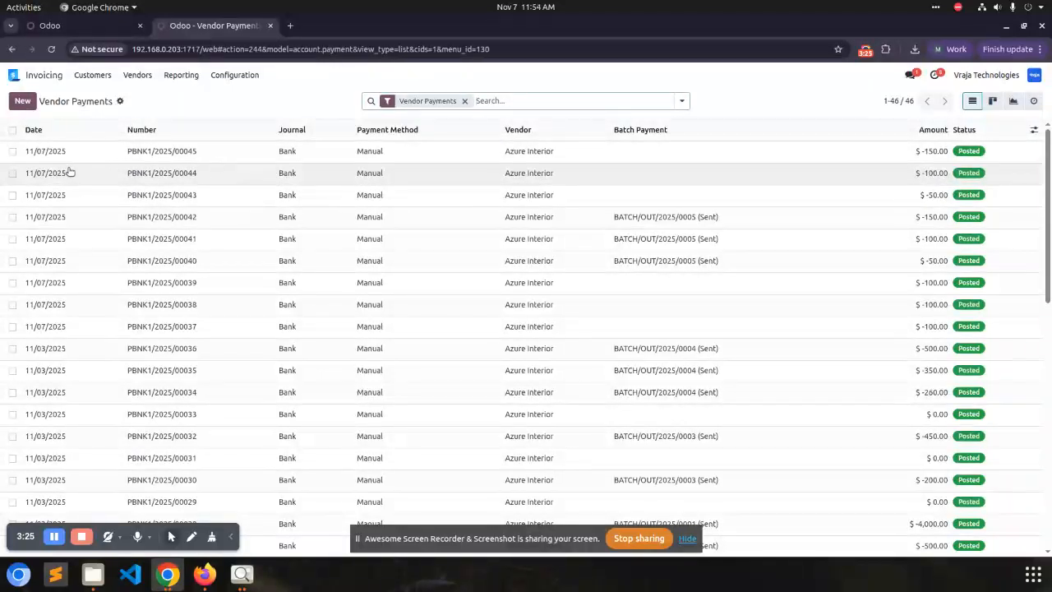
click(13, 172)
click(13, 151)
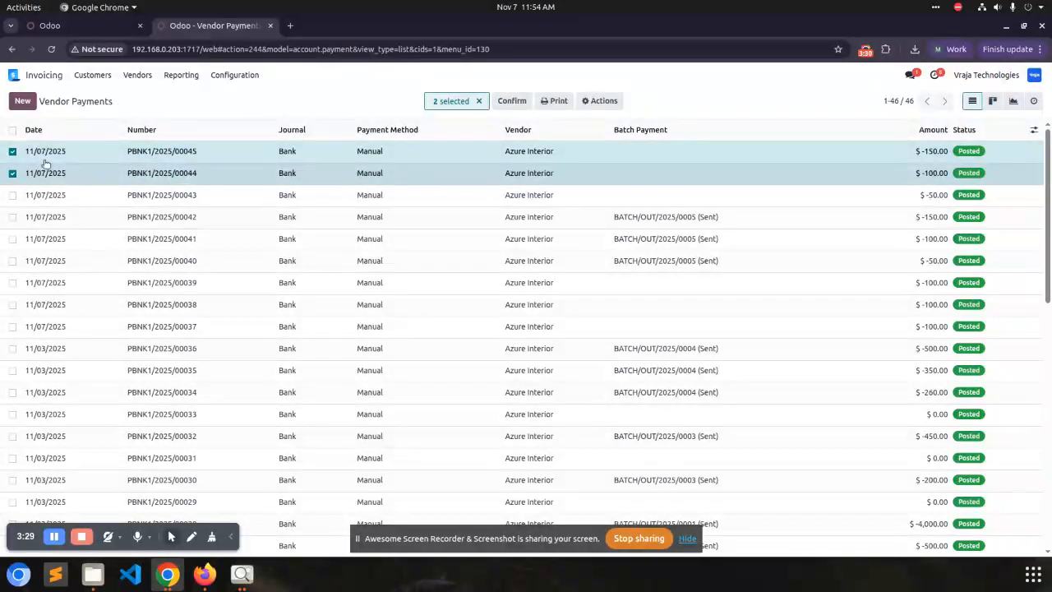
click(601, 100)
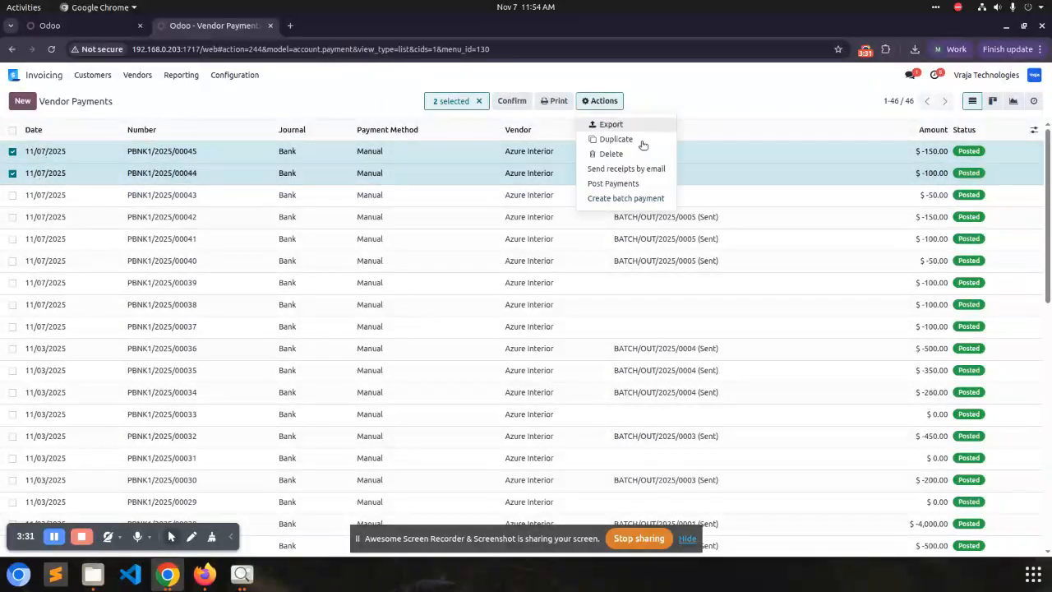
click(641, 199)
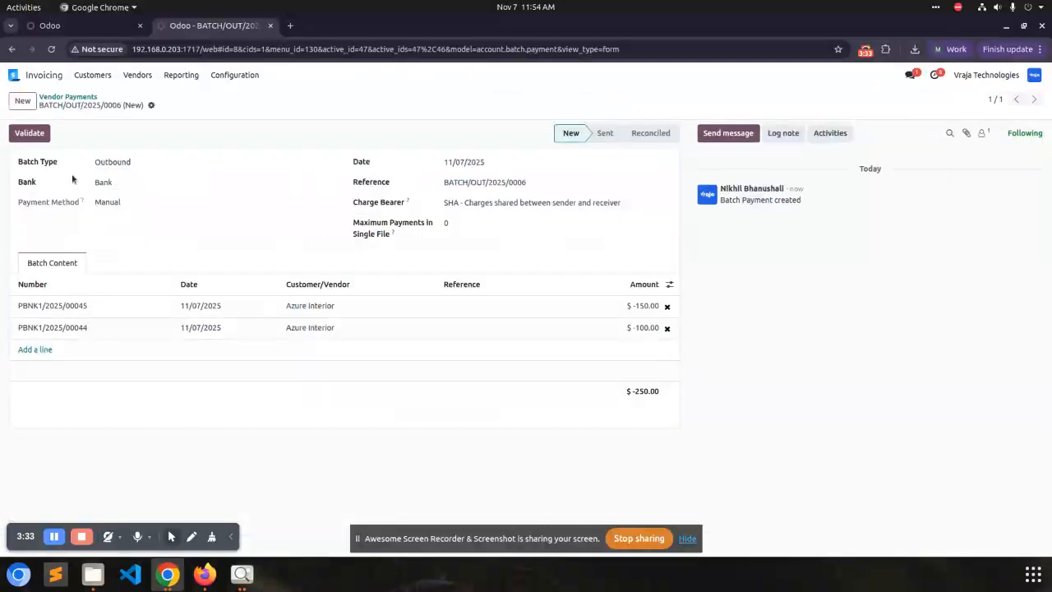
Review the batch type and charge bearer, and set Maximum Payments in Single File to 2.
click(128, 163)
click(128, 162)
click(526, 204)
click(526, 206)
click(449, 223)
text(1)
click(225, 249)
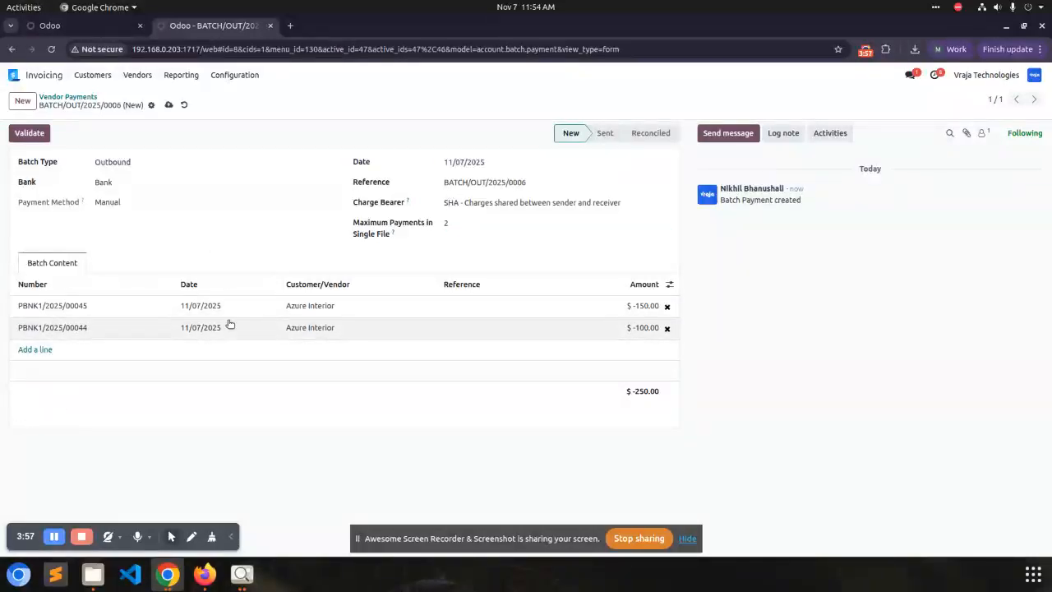
Validate the batch payment and export it as a SWIFT CBA file.
click(29, 133)
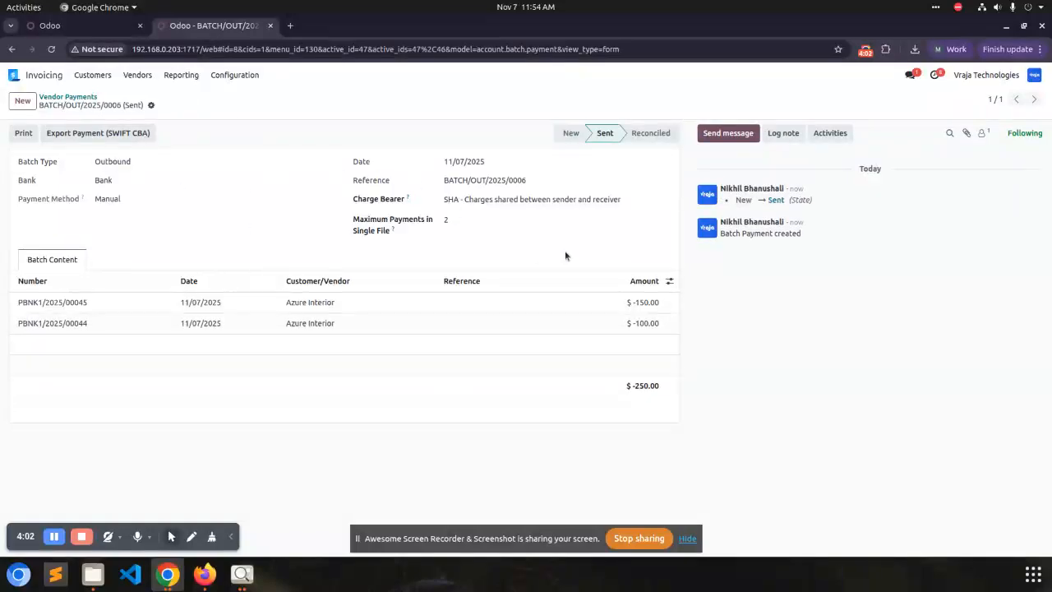
click(98, 133)
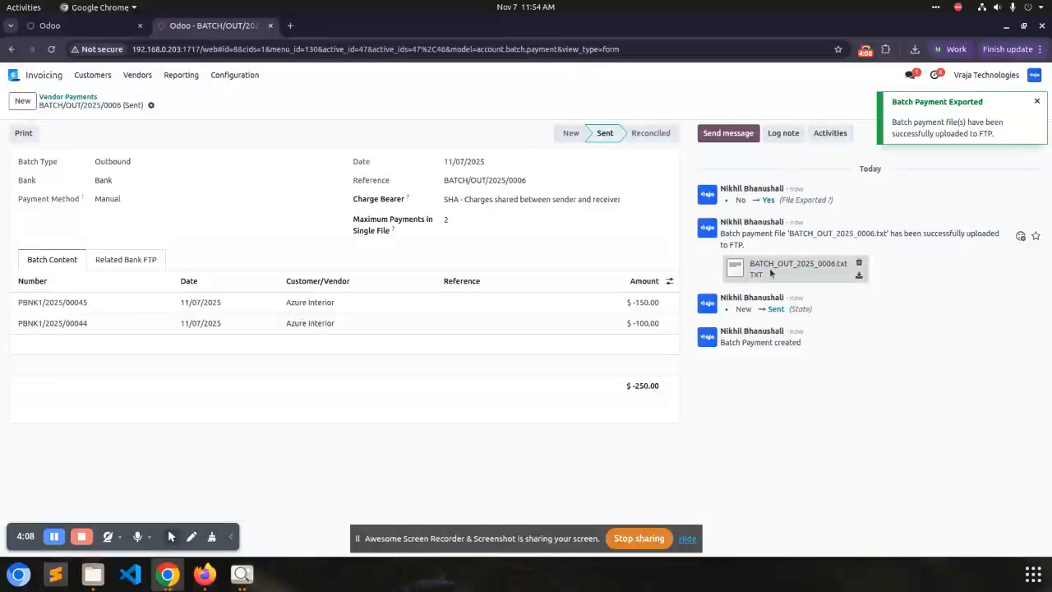
Download the attached BATCH_OUT_2025_0006.txt file and examine its payment lines in Sublime Text.
click(859, 275)
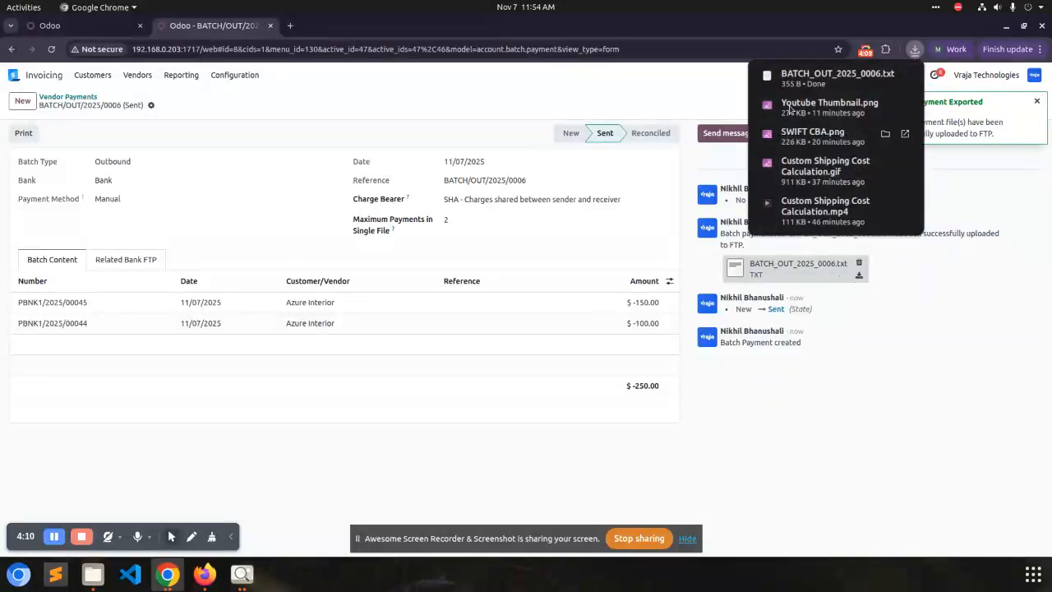
click(824, 80)
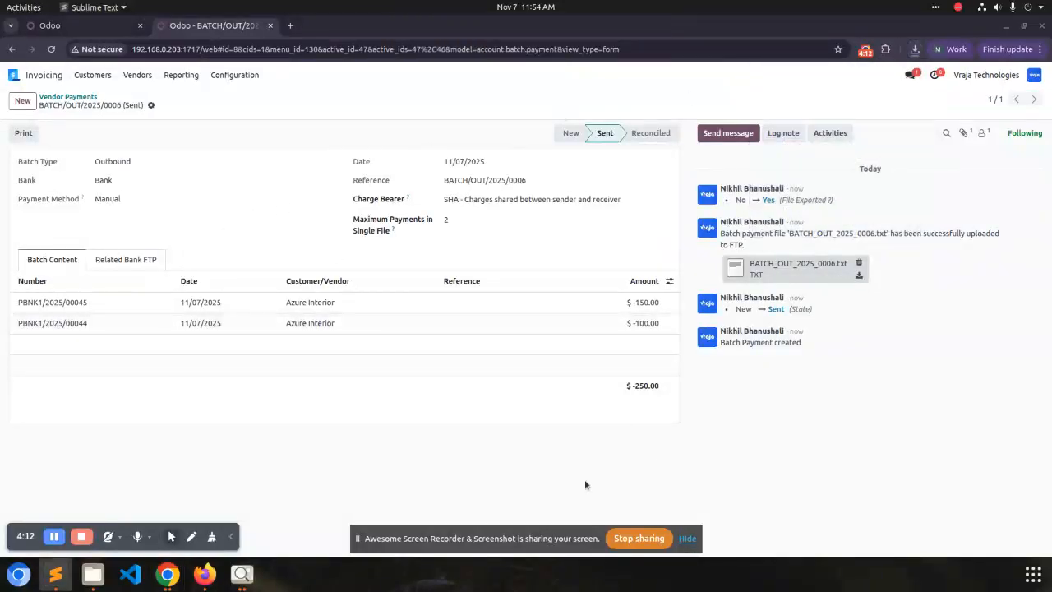
click(808, 280)
click(859, 275)
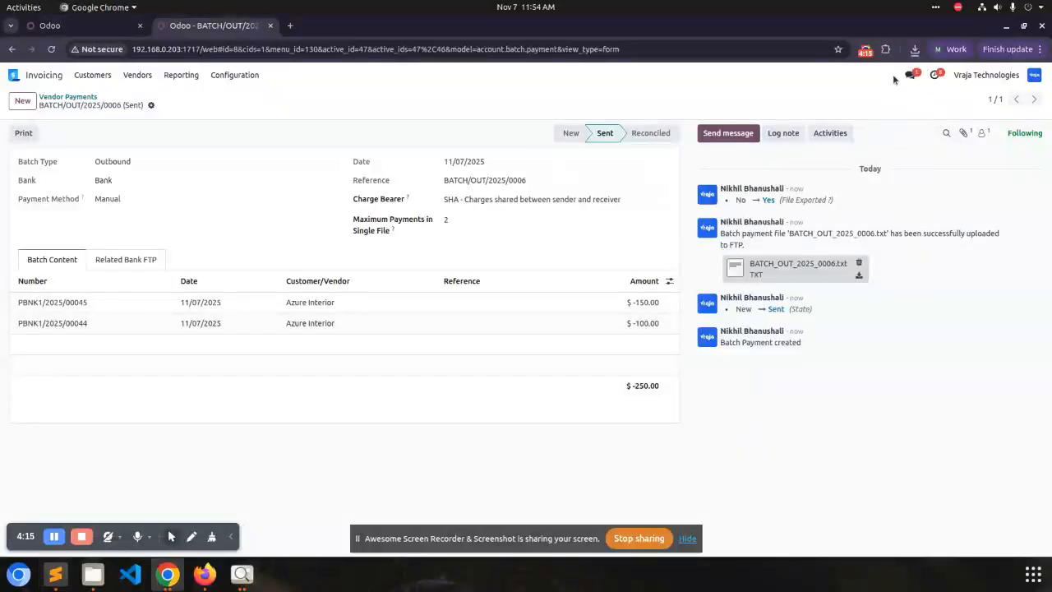
click(915, 49)
click(846, 97)
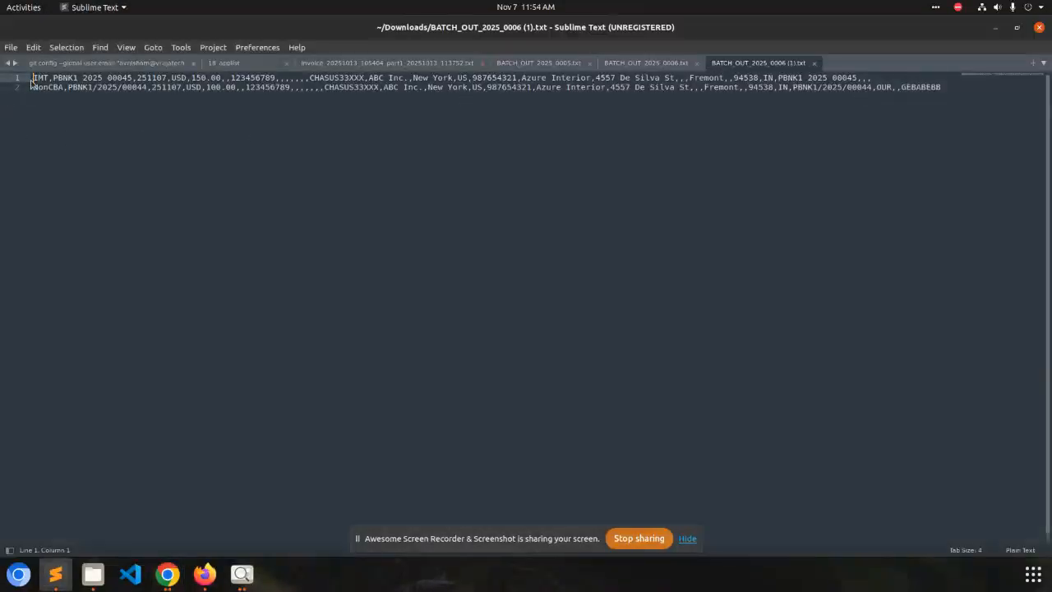
key(ctrl+a)
key(Right)
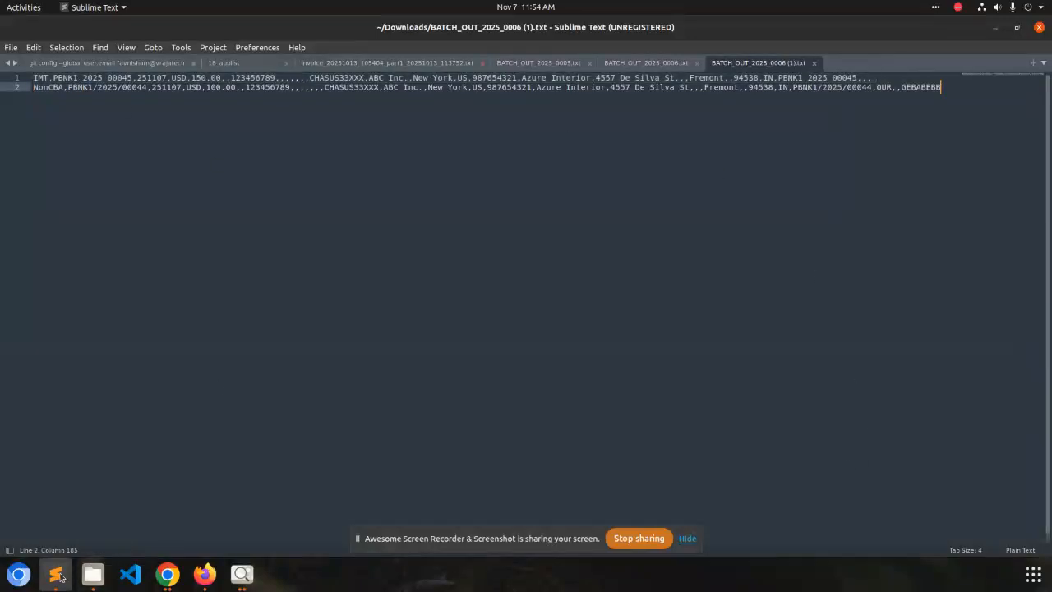
Switch to Files, reopen the FTP server's Swift_CBA folder and view BATCH_OUT_2025_0006.txt in Firefox.
click(92, 576)
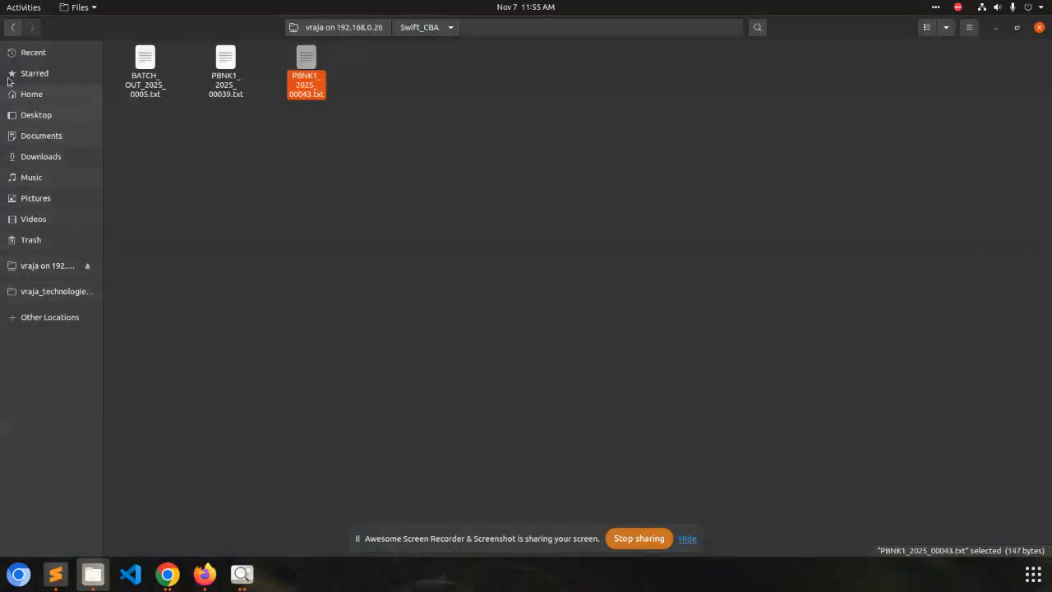
click(12, 27)
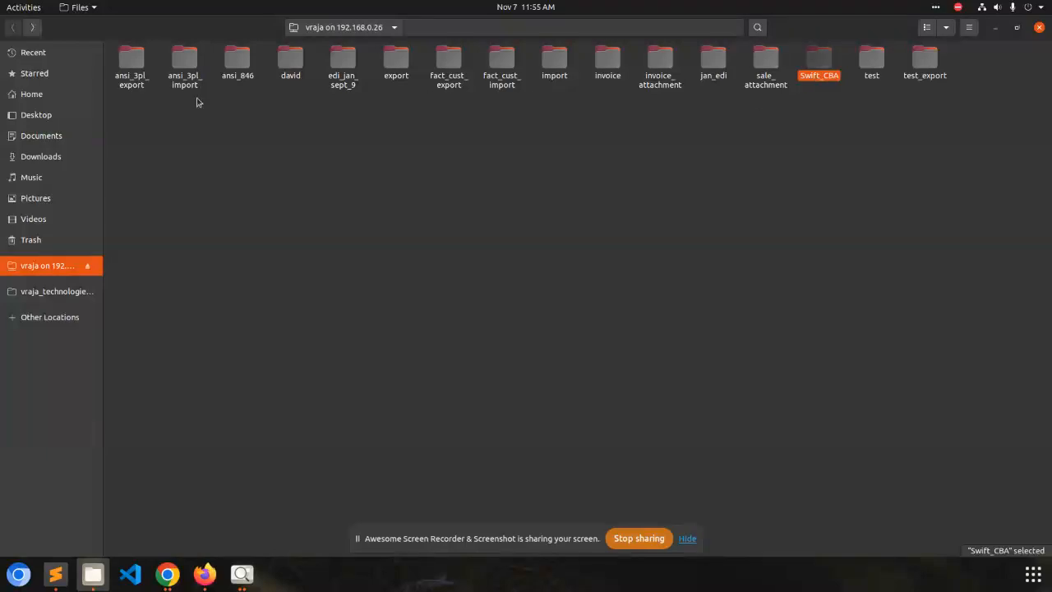
double_click(825, 67)
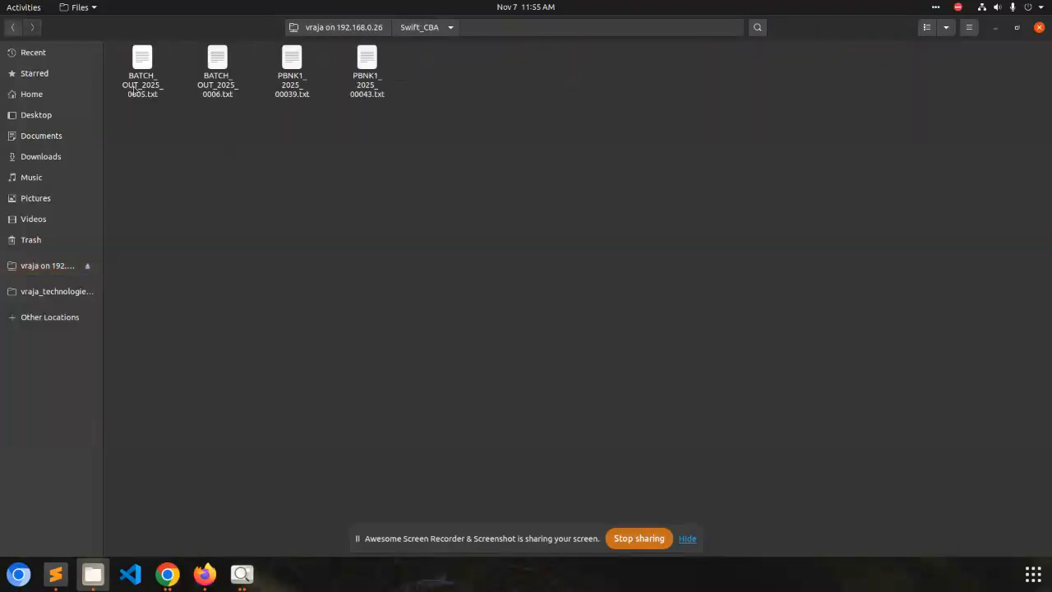
click(132, 92)
double_click(198, 92)
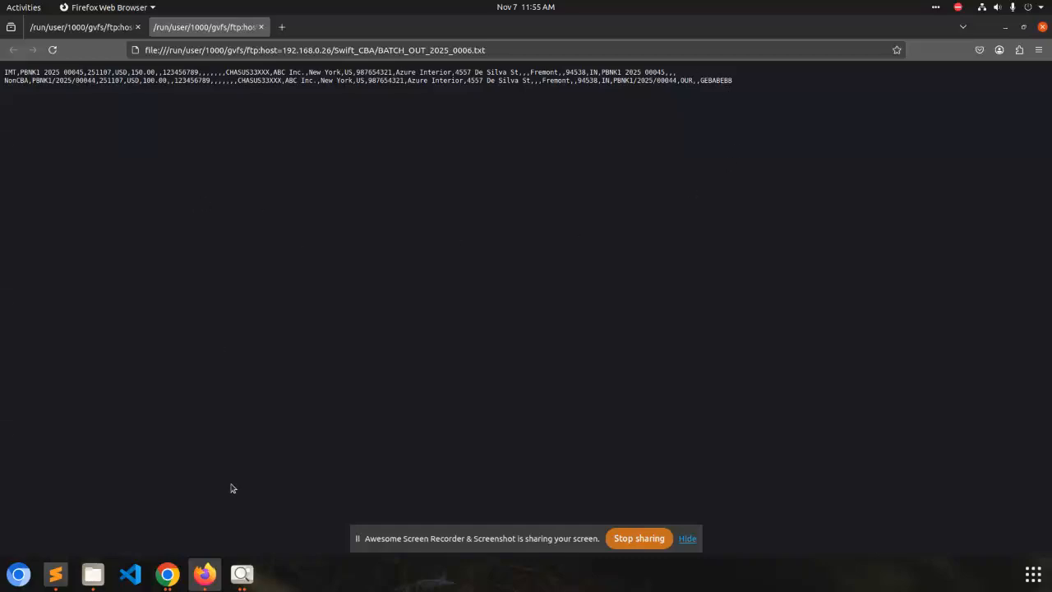
Return to the batch payment in Chrome and bring up Youtube Thumbnail.png in Image Viewer.
click(177, 573)
click(176, 574)
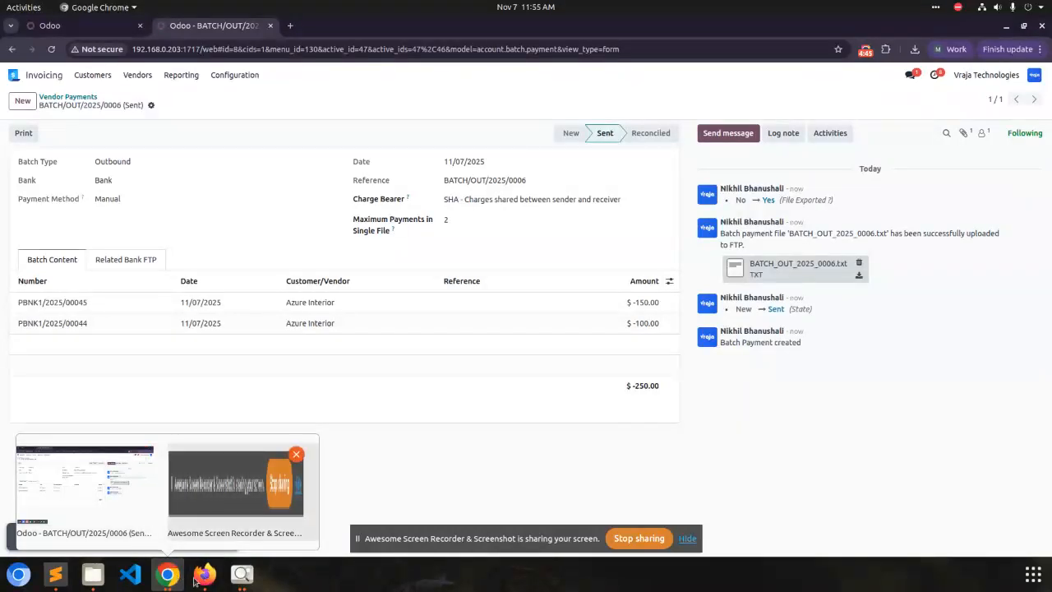
click(249, 580)
click(249, 580)
click(320, 485)
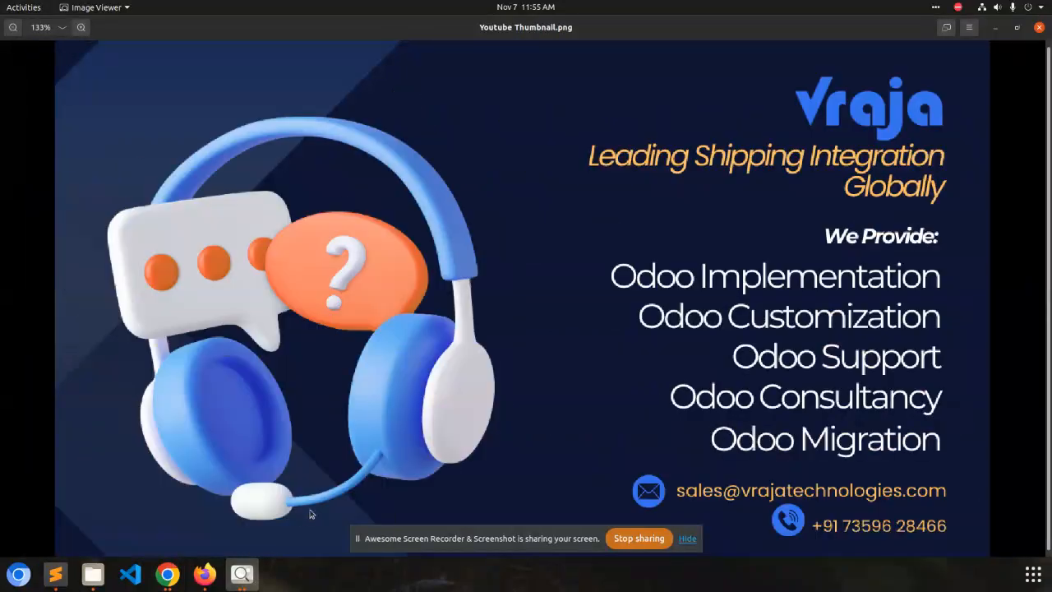